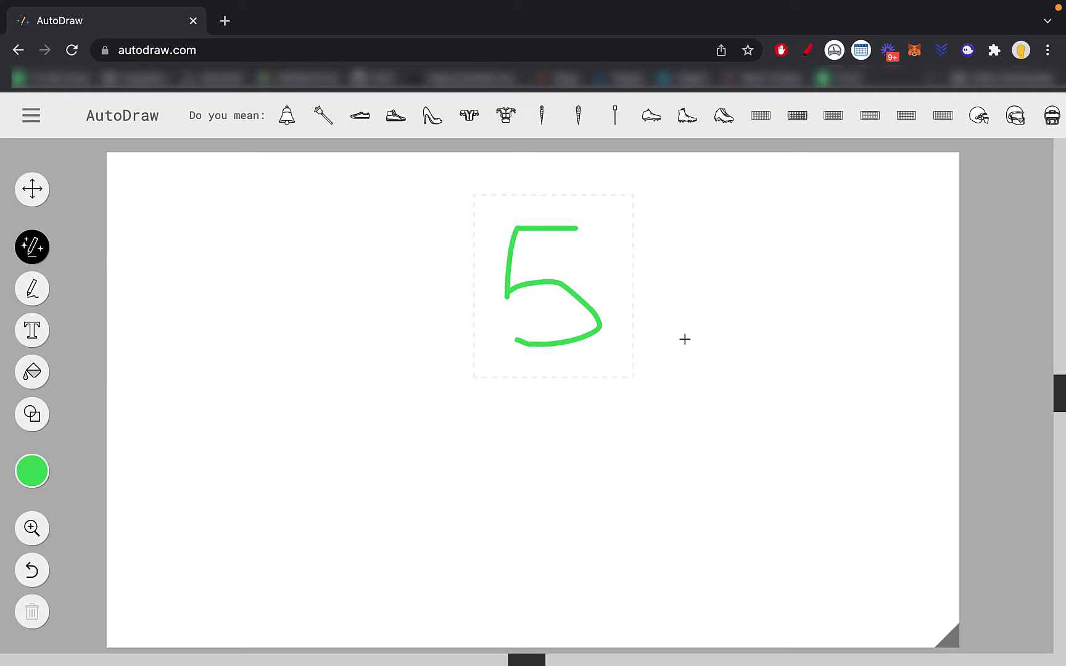
# - Circle the green 5 in AutoDraw and draw a long arrow pointing up-right
pyautogui.moveTo(656, 343)
pyautogui.mouseDown()
pyautogui.moveTo(407, 238)
pyautogui.moveTo(706, 295)
pyautogui.moveTo(618, 401)
pyautogui.mouseUp()
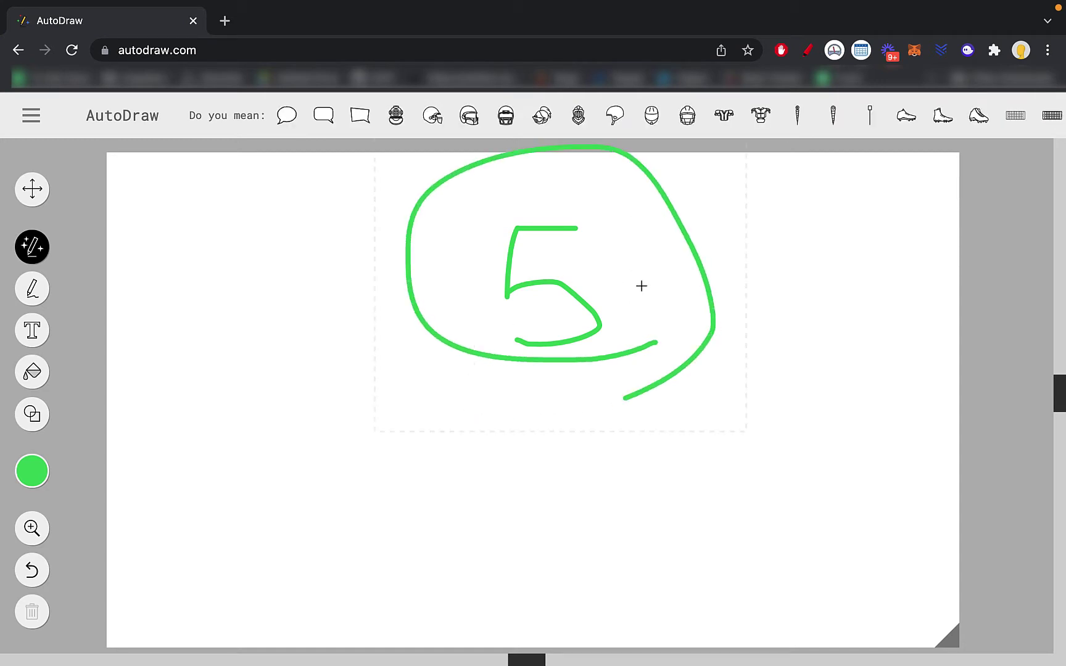
pyautogui.moveTo(551, 520)
pyautogui.mouseDown()
pyautogui.moveTo(843, 235)
pyautogui.moveTo(843, 214)
pyautogui.moveTo(740, 195)
pyautogui.mouseUp()
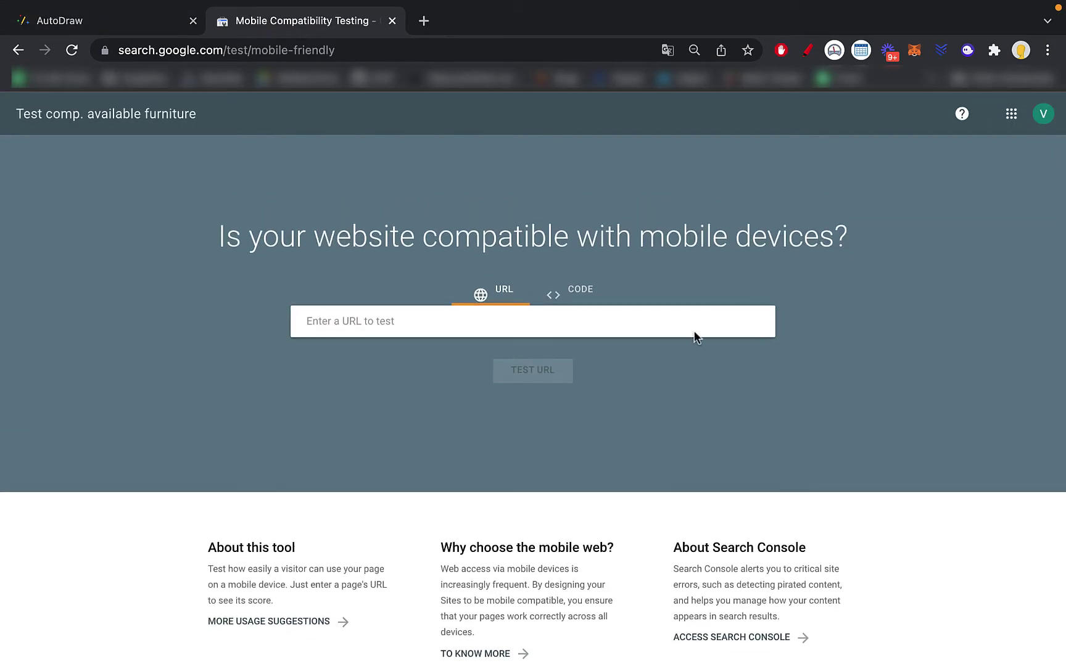
pyautogui.write('konec')
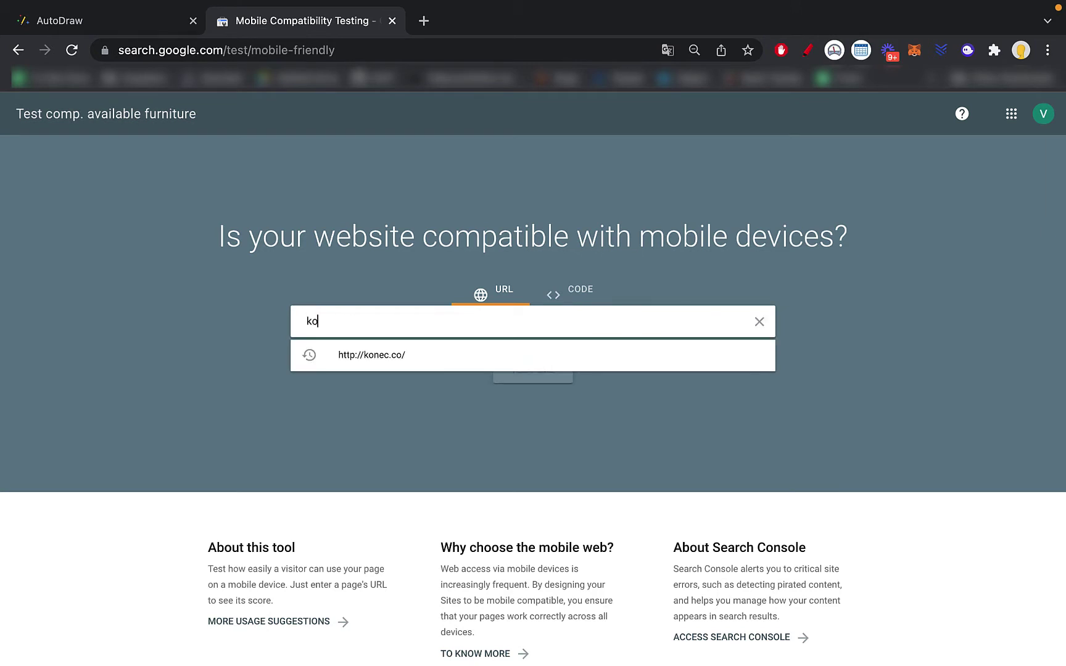
pyautogui.click(567, 353)
pyautogui.click(533, 372)
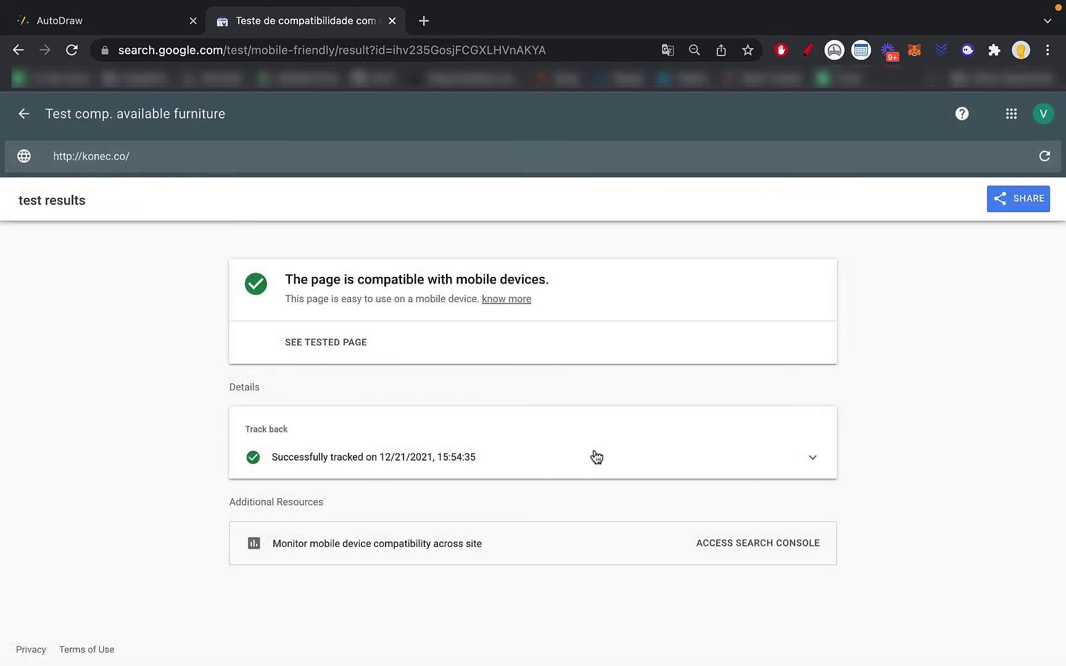
# - Review konec.co's tested-page HTML and crawl details, then start a new web address
pyautogui.click(366, 342)
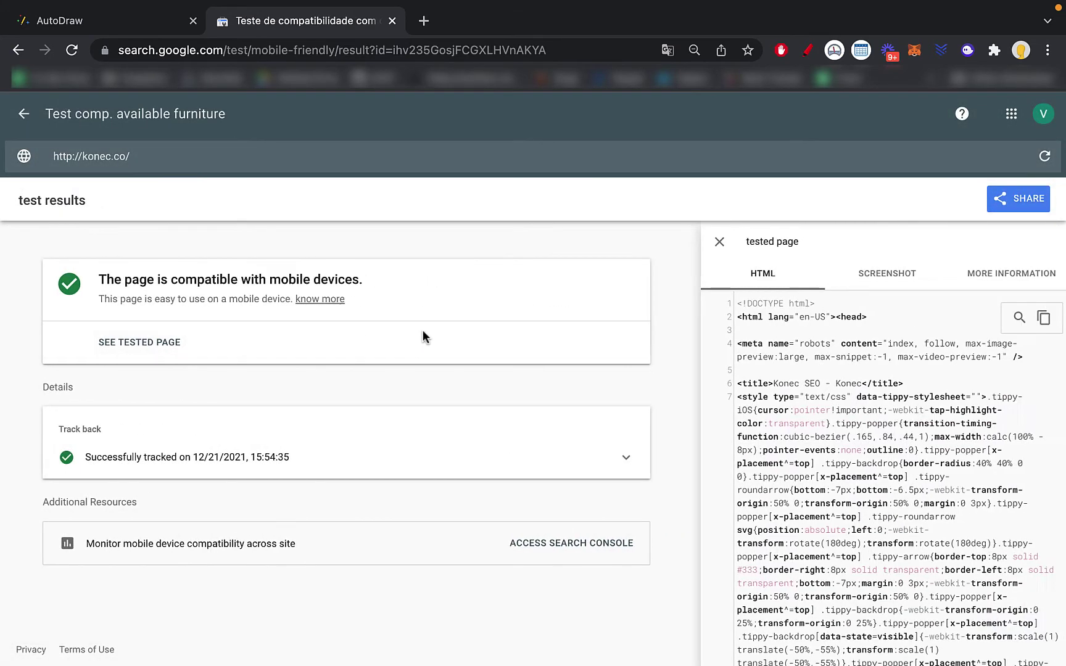
pyautogui.click(712, 242)
pyautogui.click(713, 467)
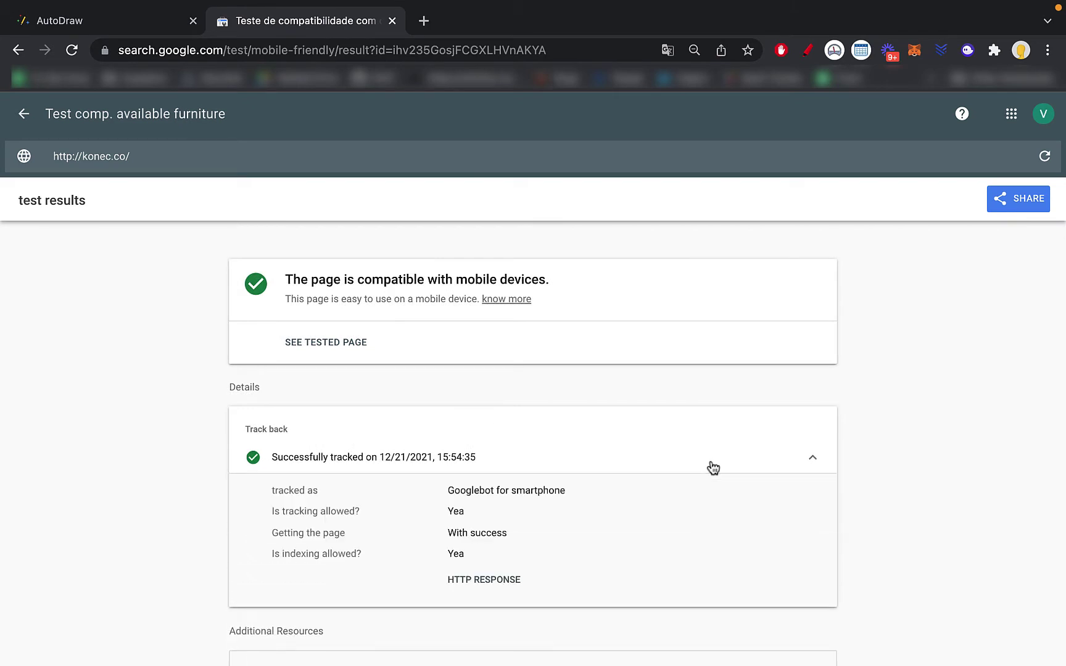
pyautogui.scroll(-2, 712, 438)
pyautogui.click(617, 352)
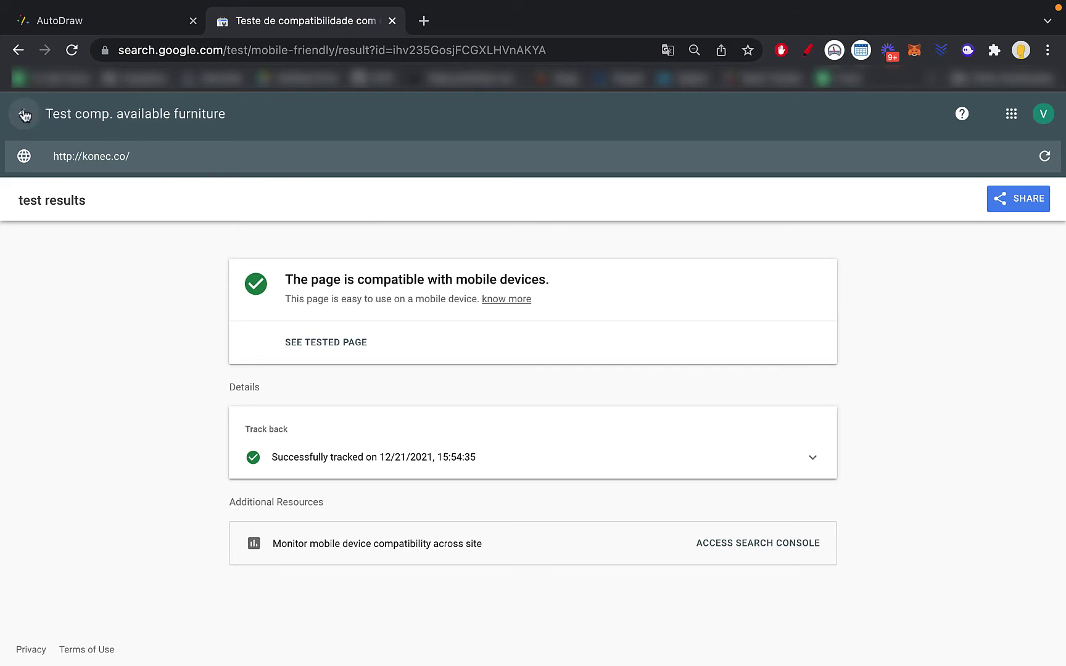
pyautogui.click(333, 50)
pyautogui.write('gtmetrix.com')
# - Load GTmetrix and open Google PageSpeed Insights in another tab
pyautogui.press('Return')
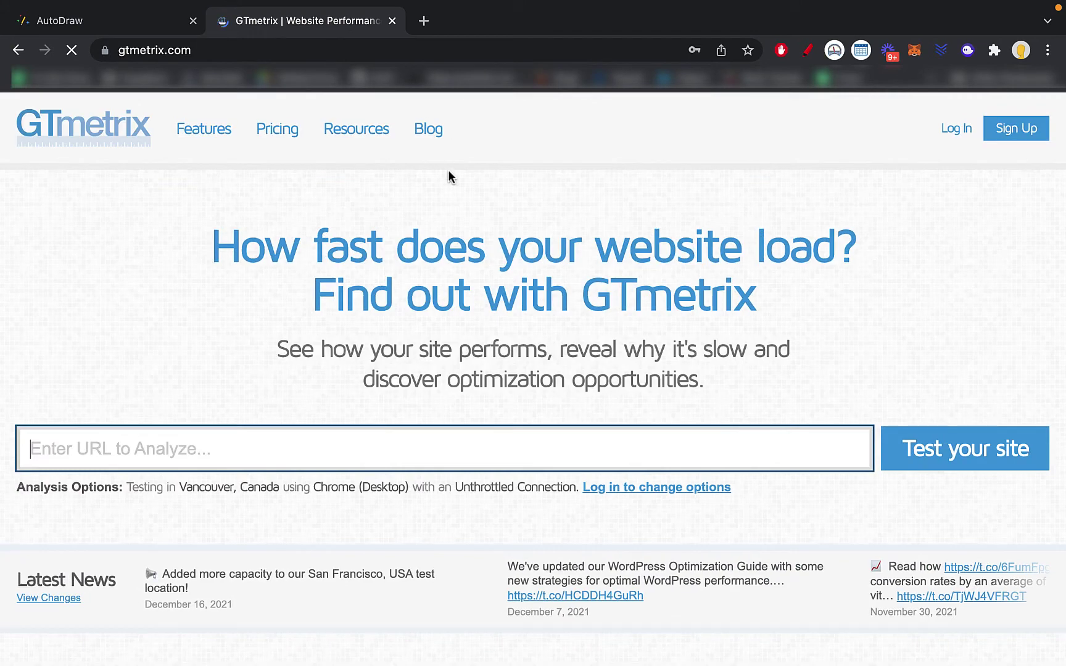
pyautogui.hotkey('ctrl', 'shift', 't')
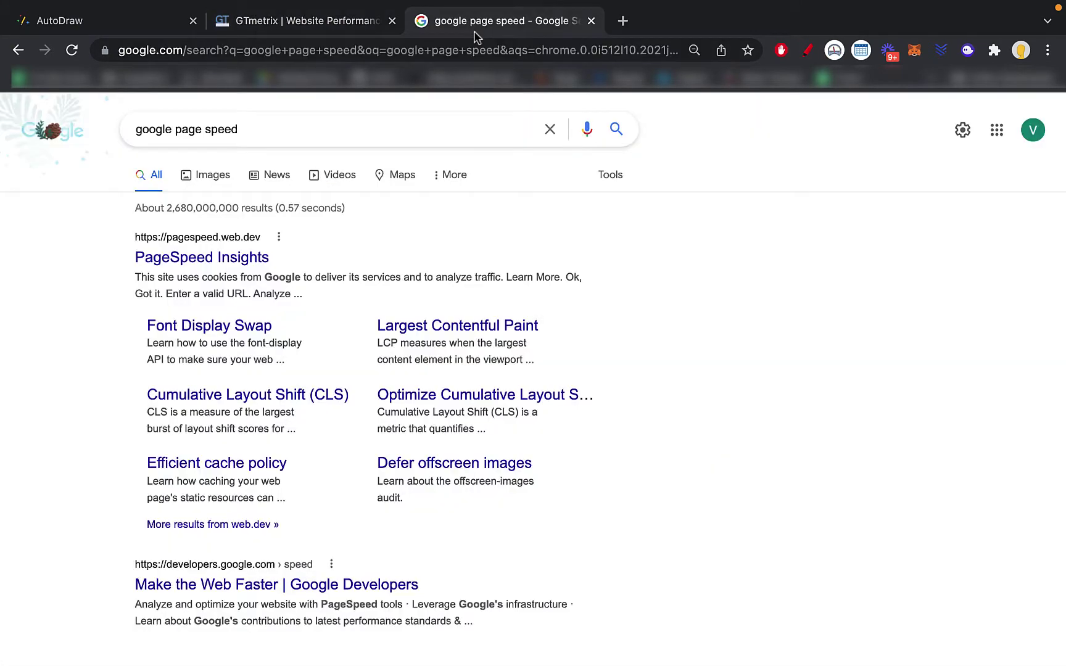
pyautogui.click(234, 257)
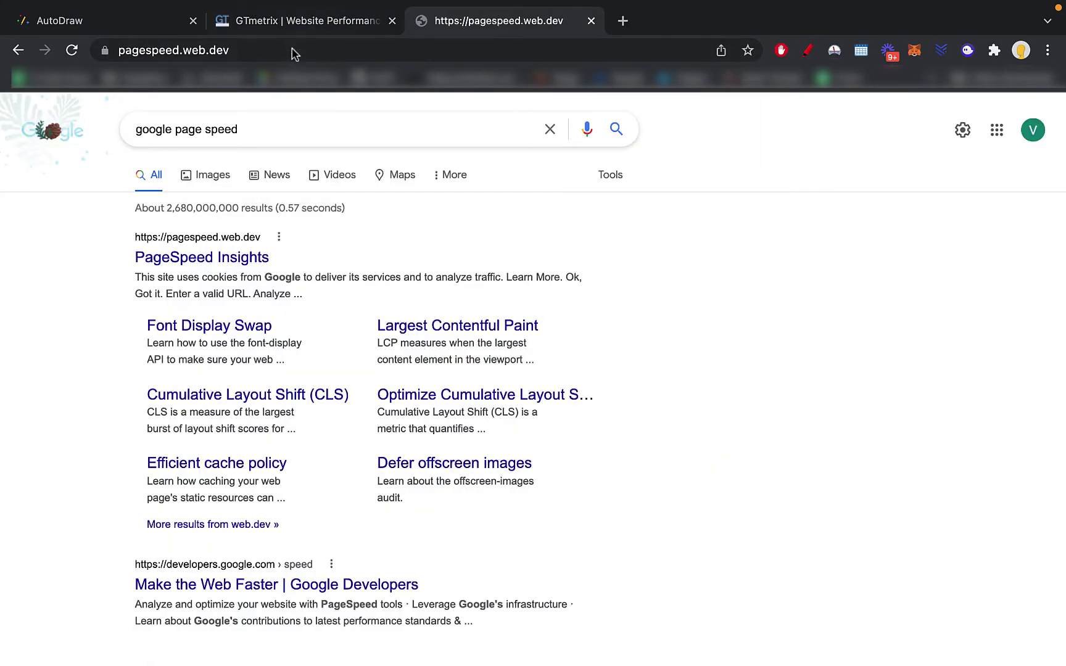
pyautogui.click(301, 30)
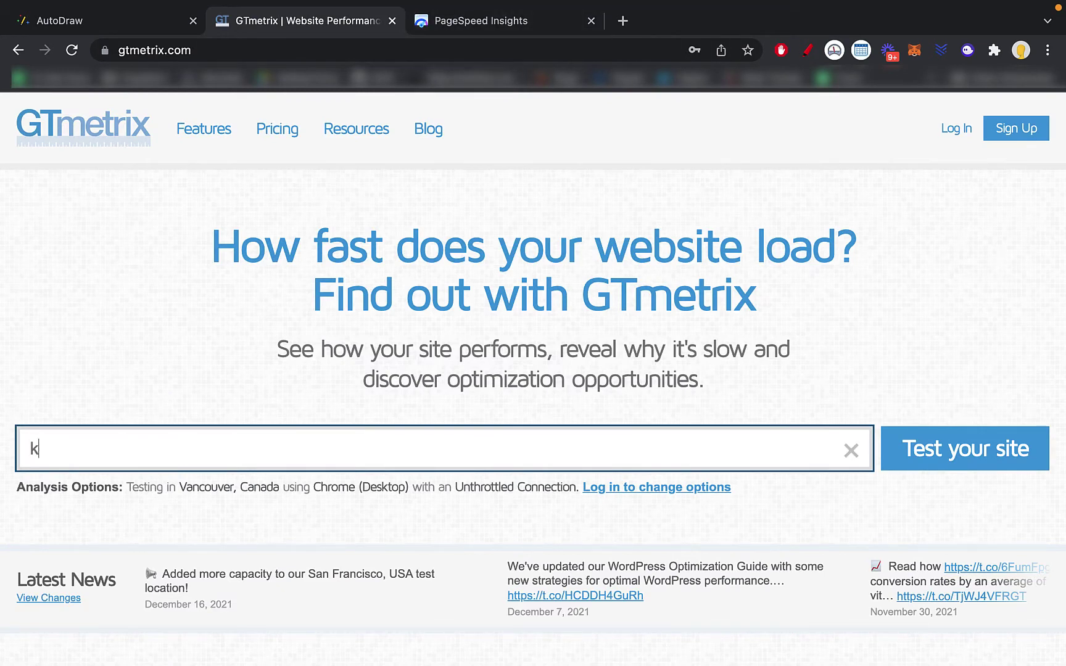
# - Submit konec.co to GTmetrix for speed analysis
pyautogui.write('koneco')
pyautogui.press('BackSpace')
pyautogui.write('.co')
pyautogui.press('Return')
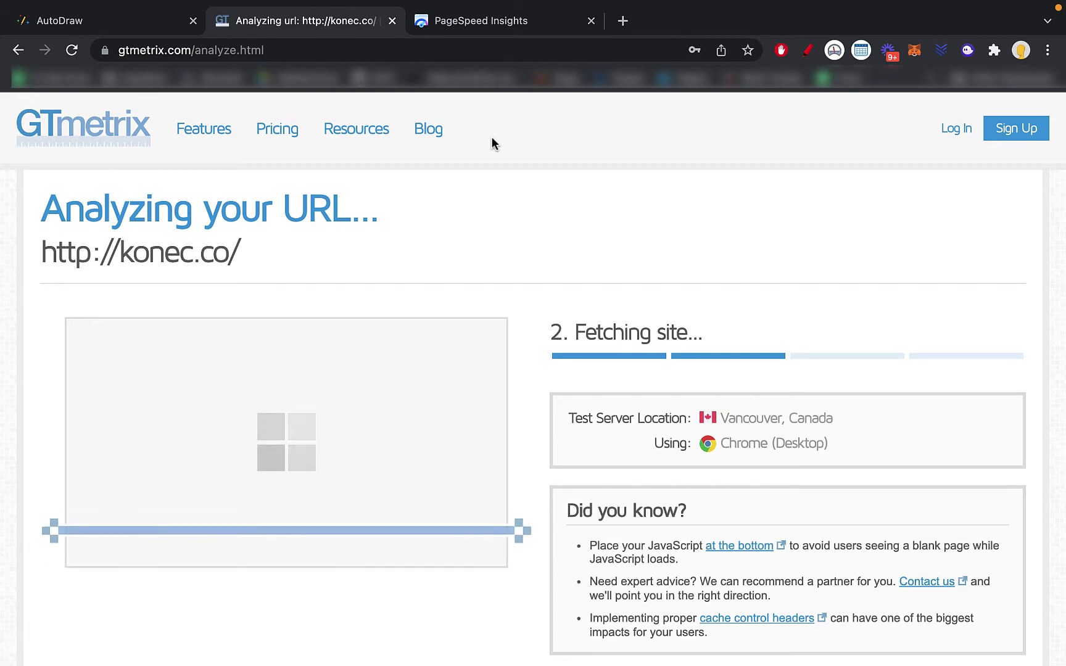
# - Check GTmetrix's finished konec.co report and scroll through its A-grade results
pyautogui.click(492, 37)
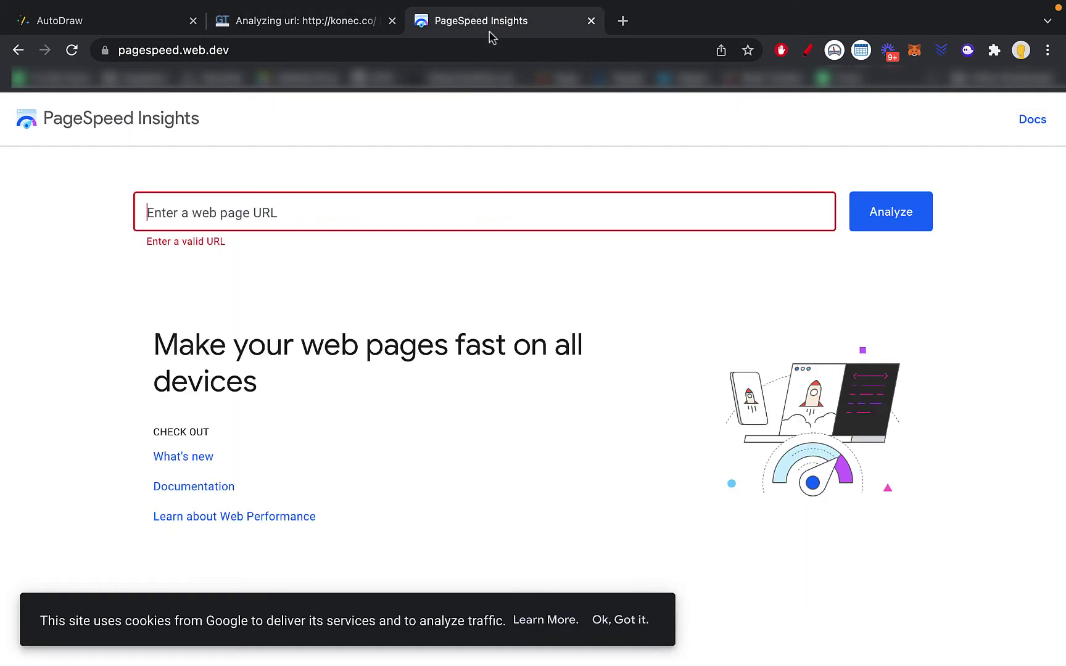
pyautogui.click(337, 25)
pyautogui.click(447, 36)
pyautogui.click(335, 27)
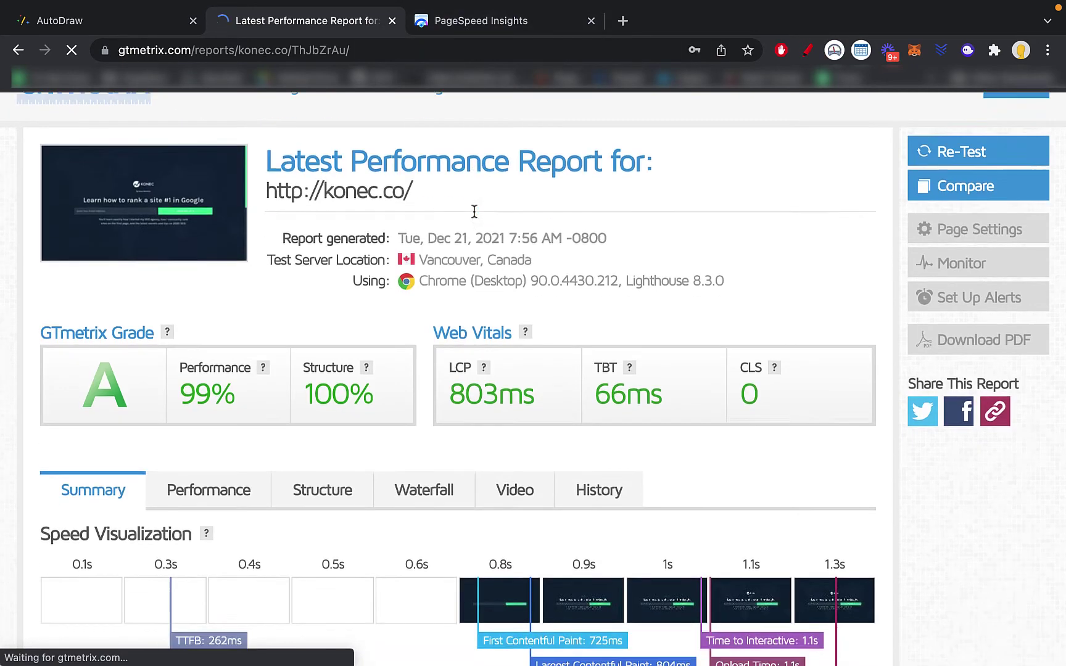
pyautogui.scroll(-5, 473, 210)
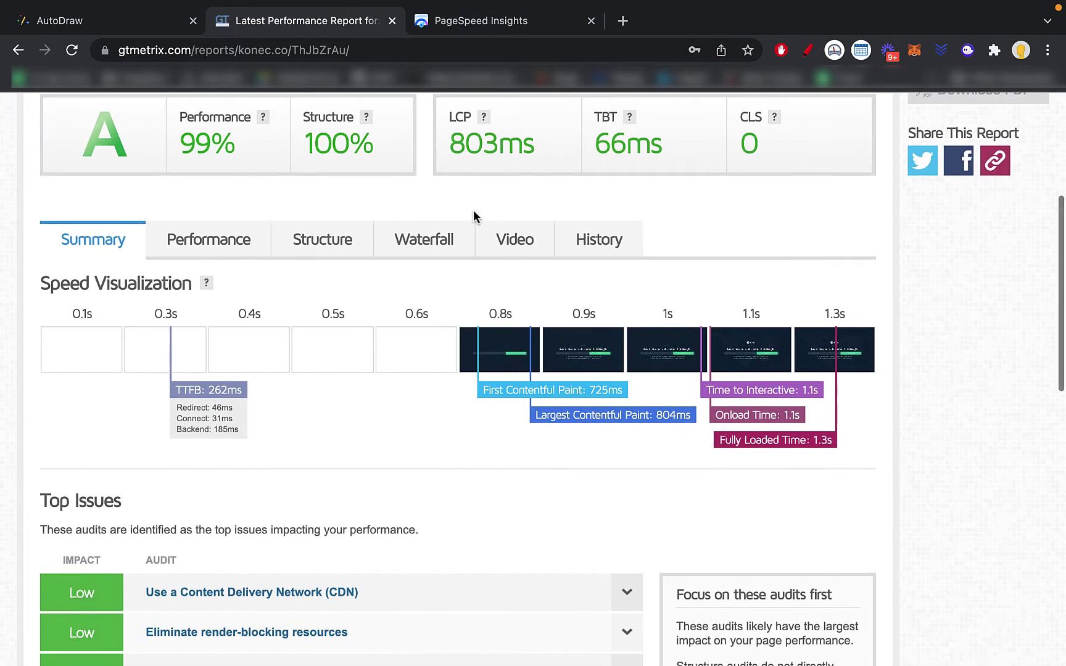
pyautogui.scroll(4, 473, 210)
pyautogui.scroll(-6, 473, 213)
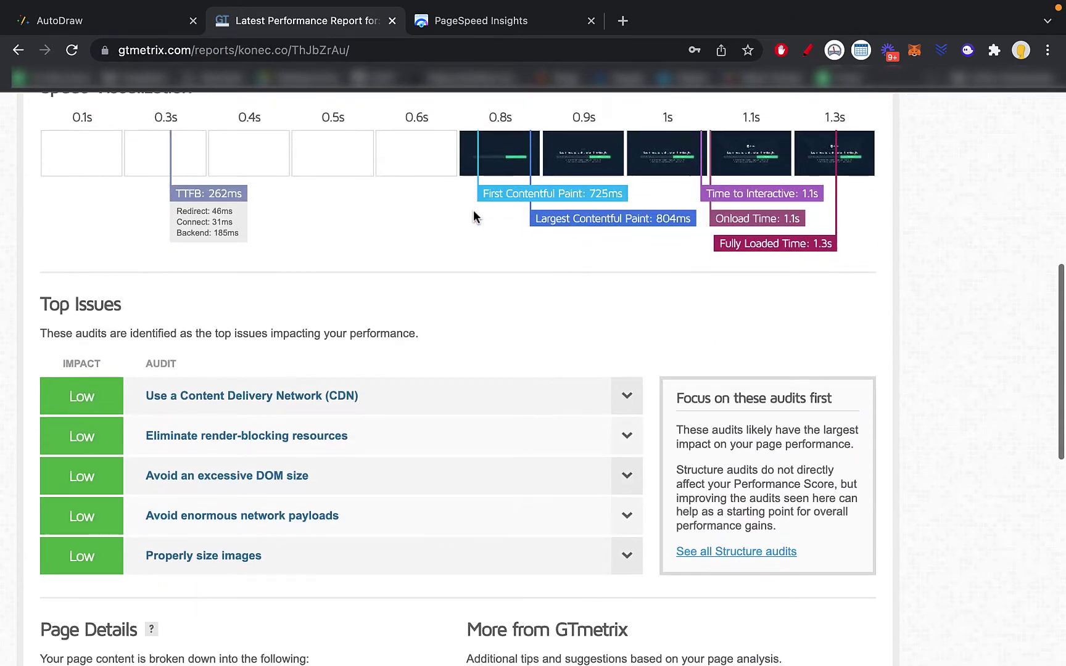
pyautogui.scroll(-4, 473, 210)
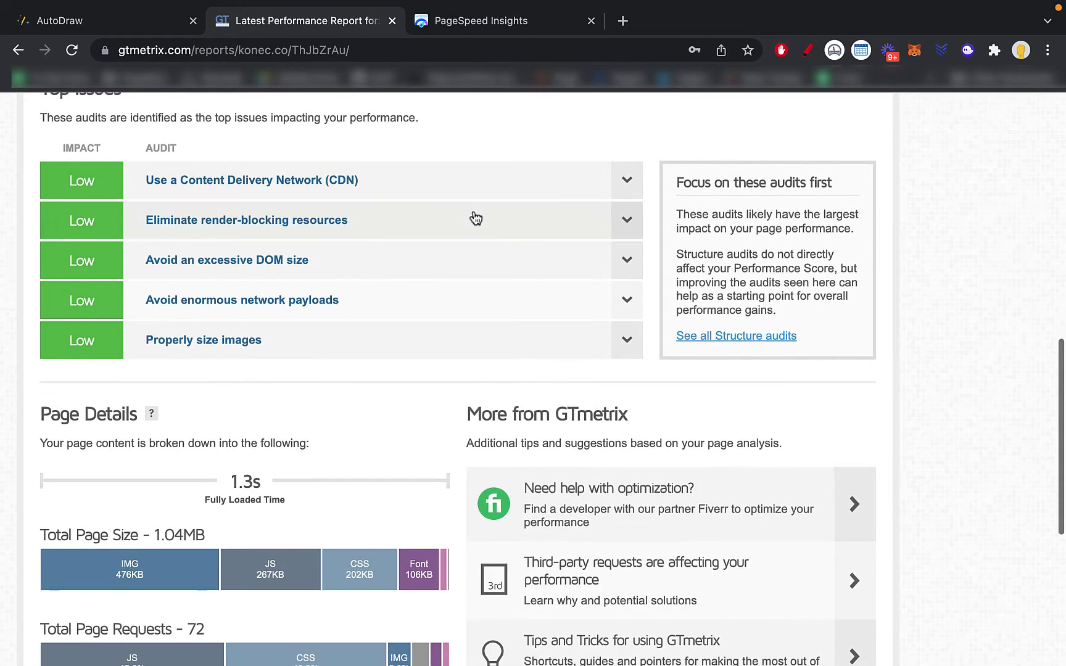
pyautogui.scroll(6, 474, 215)
pyautogui.scroll(3, 475, 210)
pyautogui.scroll(-1, 476, 210)
pyautogui.scroll(1, 476, 206)
pyautogui.scroll(3, 476, 205)
# - Run a PageSpeed Insights analysis of konec.co, then return to the GTmetrix report
pyautogui.click(466, 24)
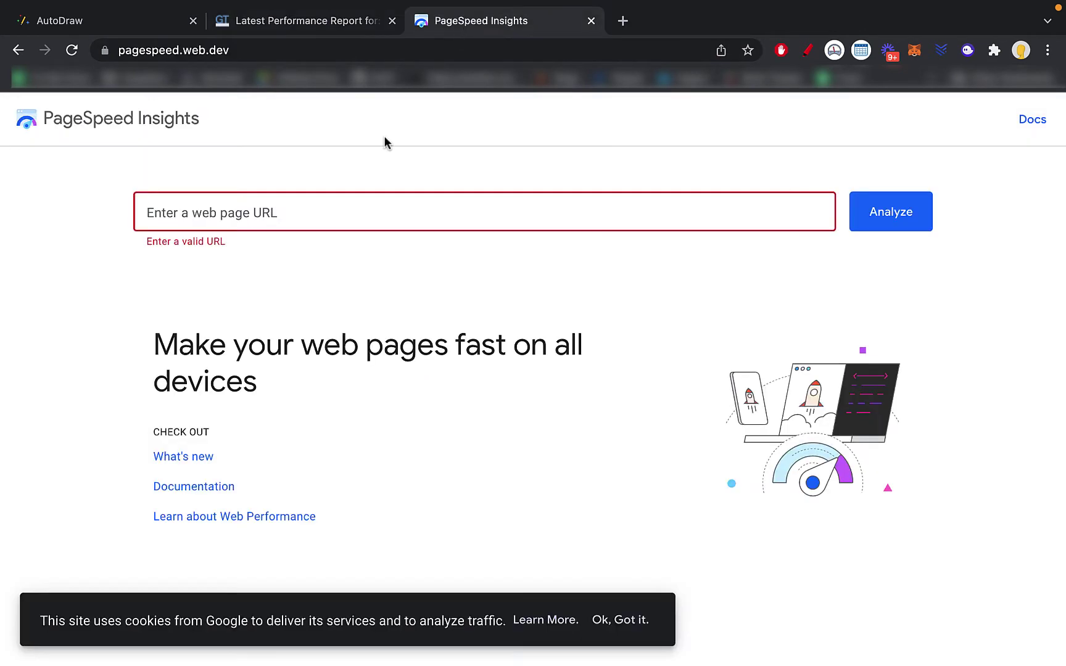
pyautogui.write('konec.co')
pyautogui.press('Return')
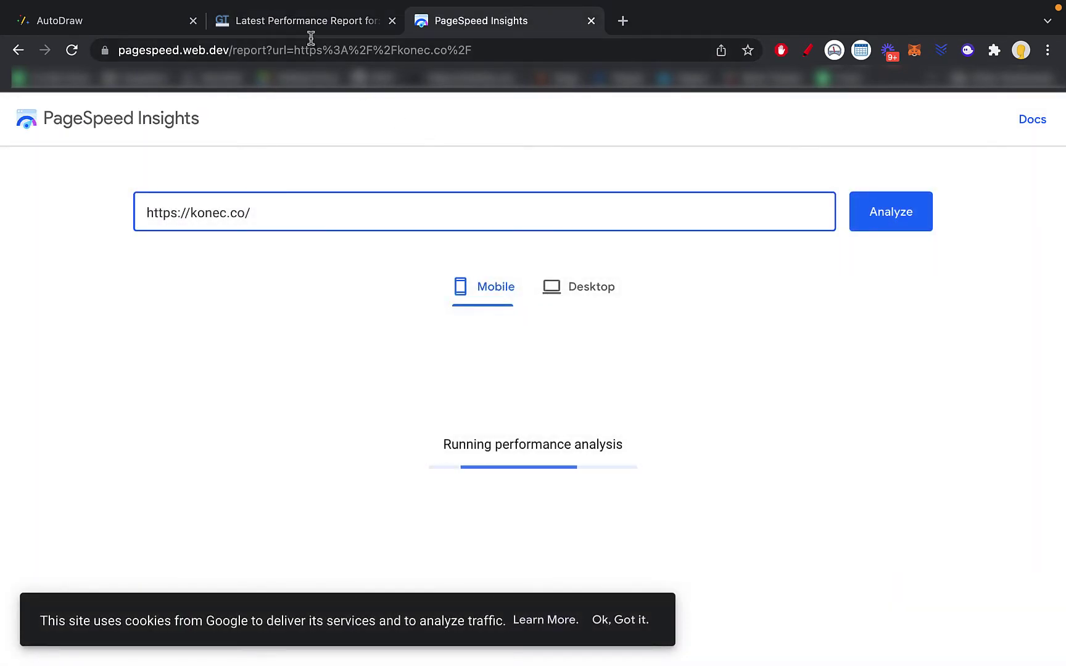
pyautogui.click(308, 24)
# - Search Google for 'whitespark local busniess review generator' and open the Whitespark result
pyautogui.click(286, 53)
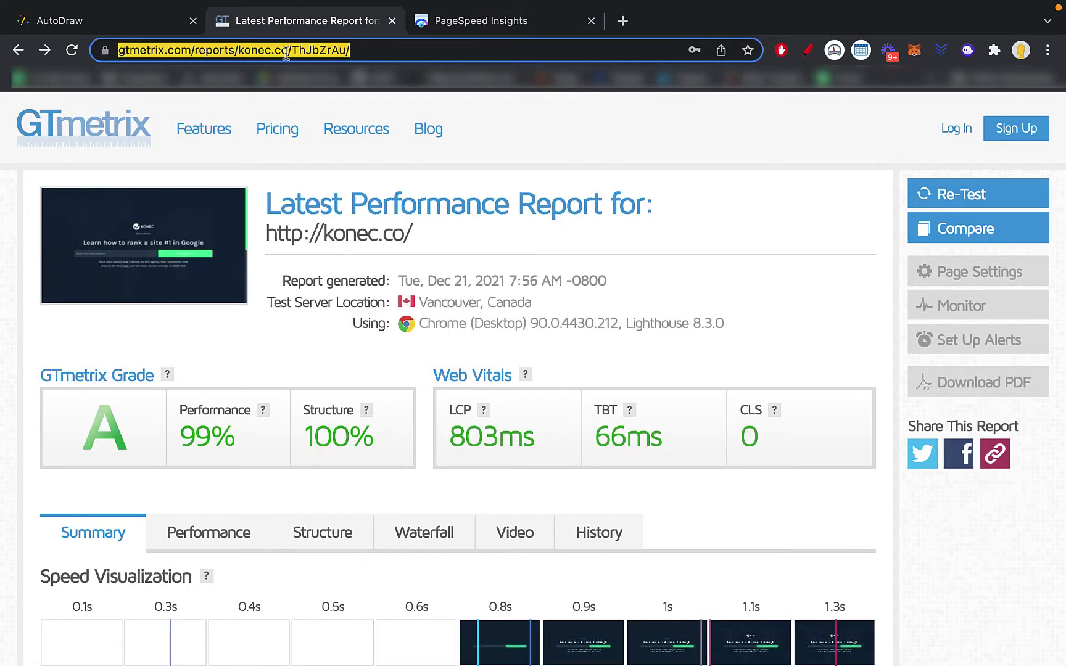
pyautogui.write('whitespark local')
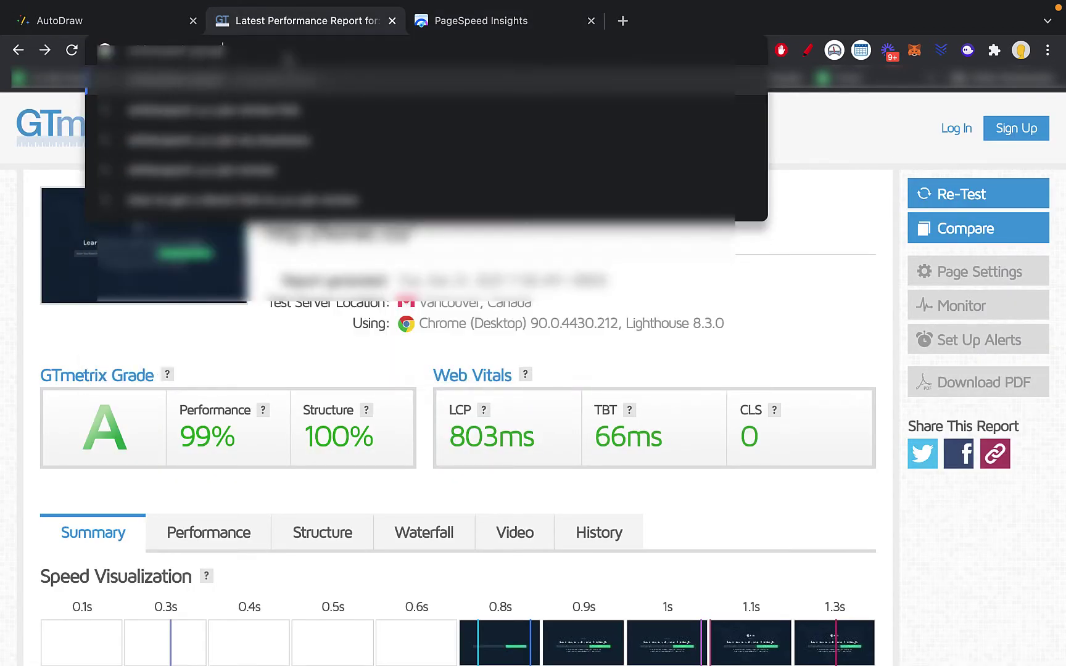
pyautogui.write(' busniess review generator')
pyautogui.press('Return')
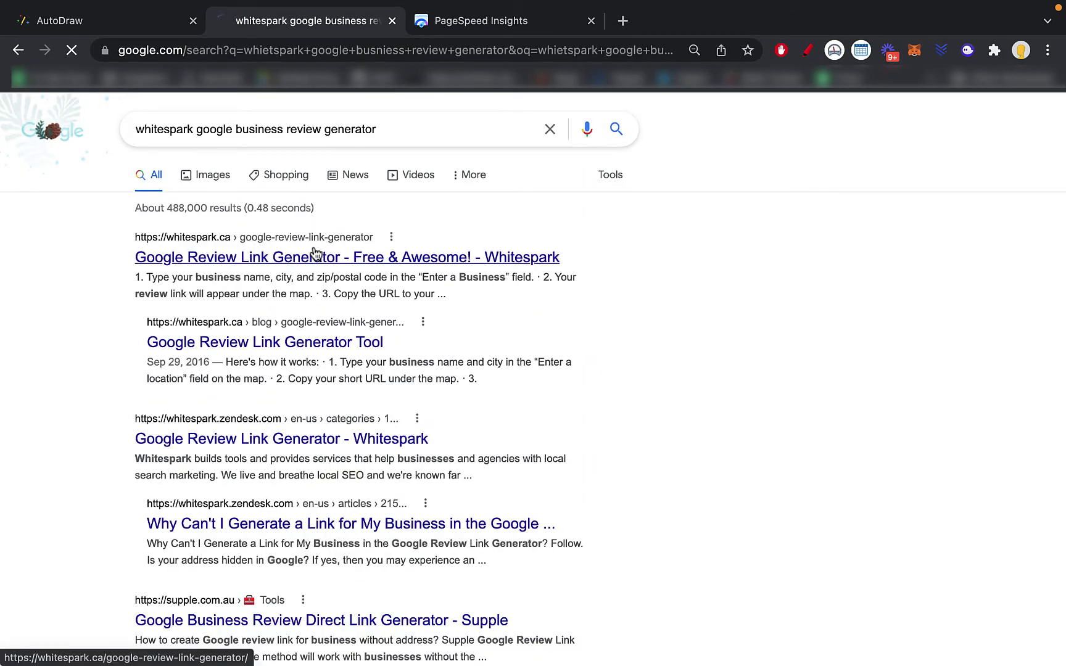
pyautogui.click(313, 246)
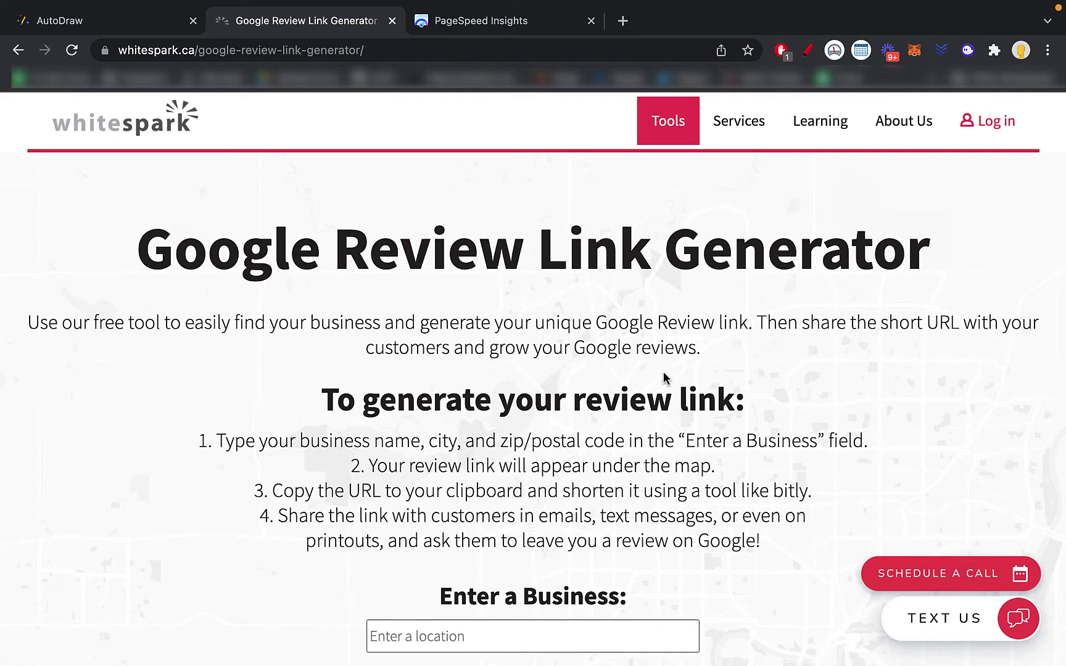
# - Scroll the generator page and search for the business 'walmart'
pyautogui.scroll(-1, 678, 432)
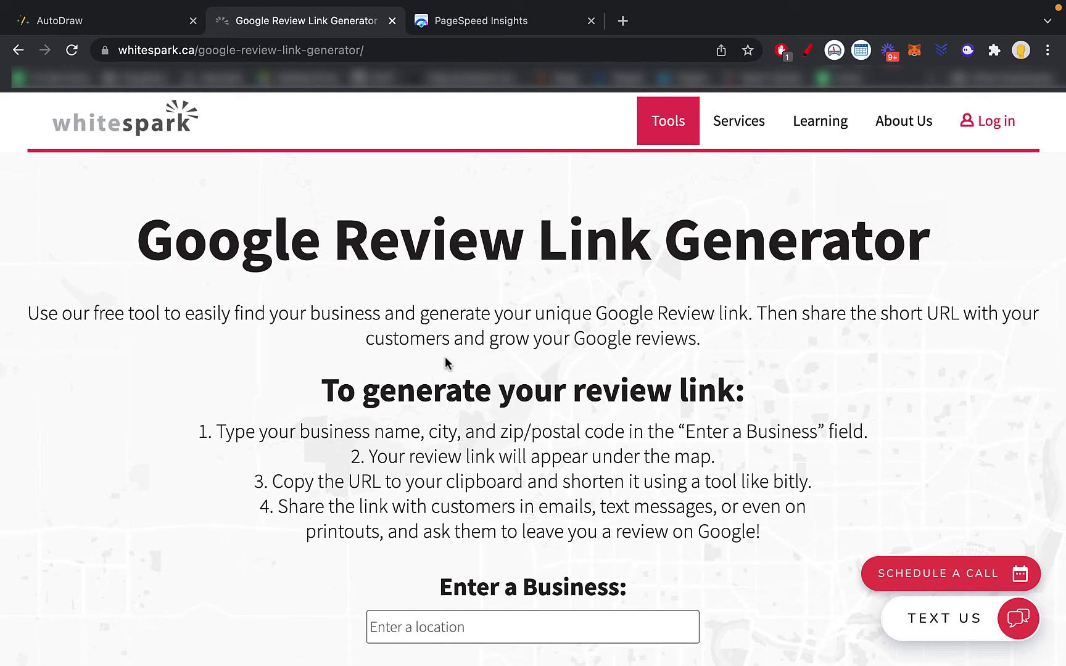
pyautogui.scroll(-3, 447, 363)
pyautogui.scroll(-3, 472, 539)
pyautogui.scroll(3, 635, 402)
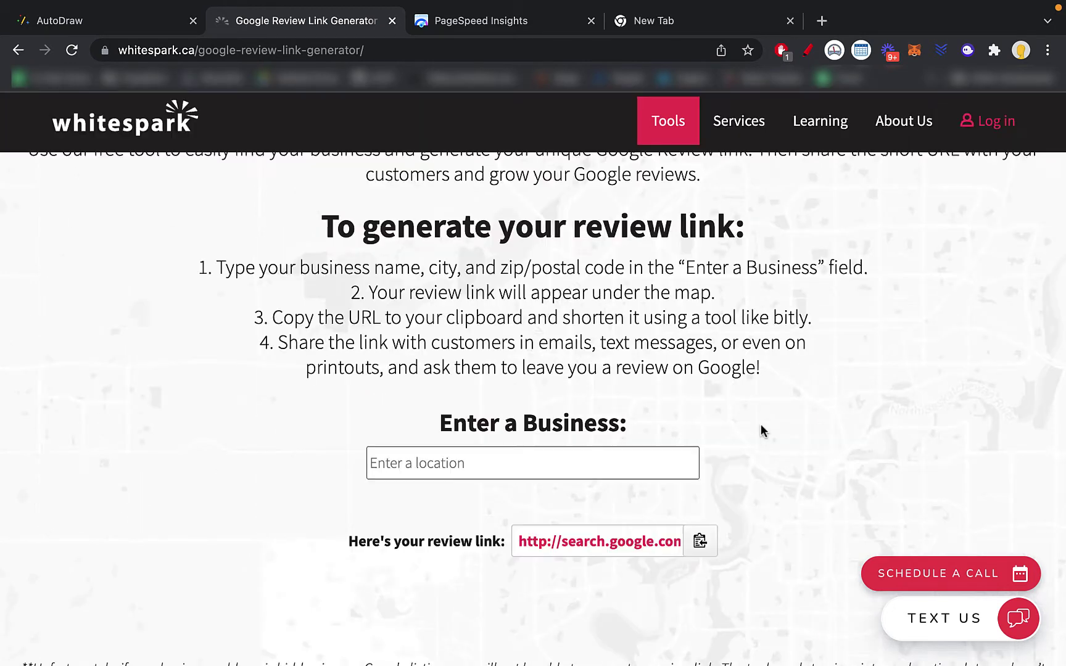
pyautogui.click(570, 473)
pyautogui.write('wal')
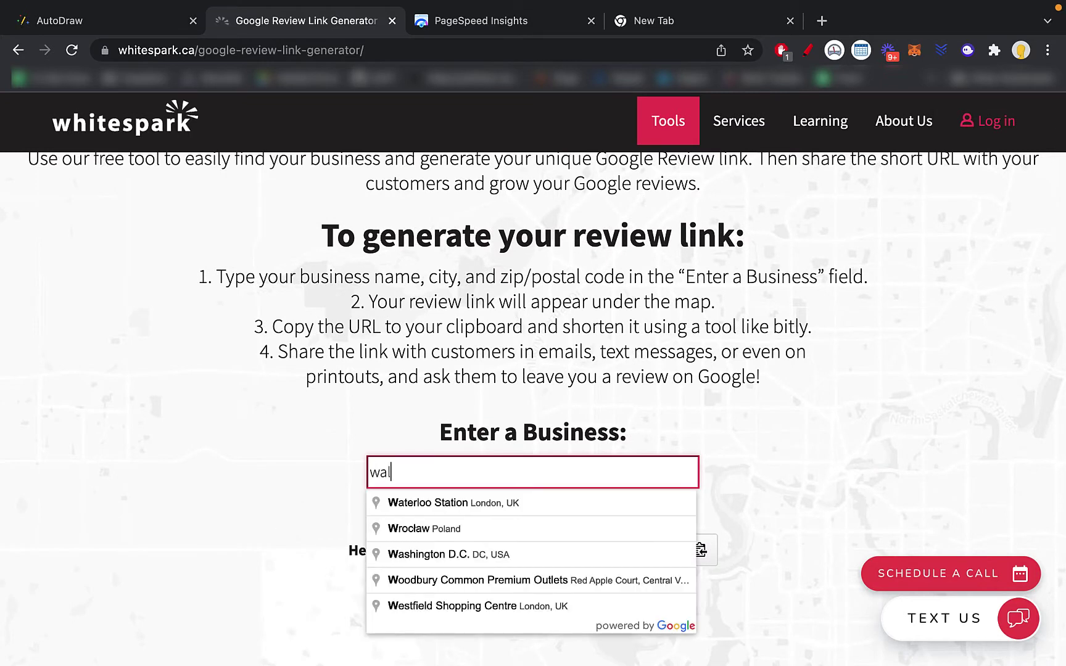
pyautogui.write('l')
pyautogui.press('BackSpace')
pyautogui.write('mar')
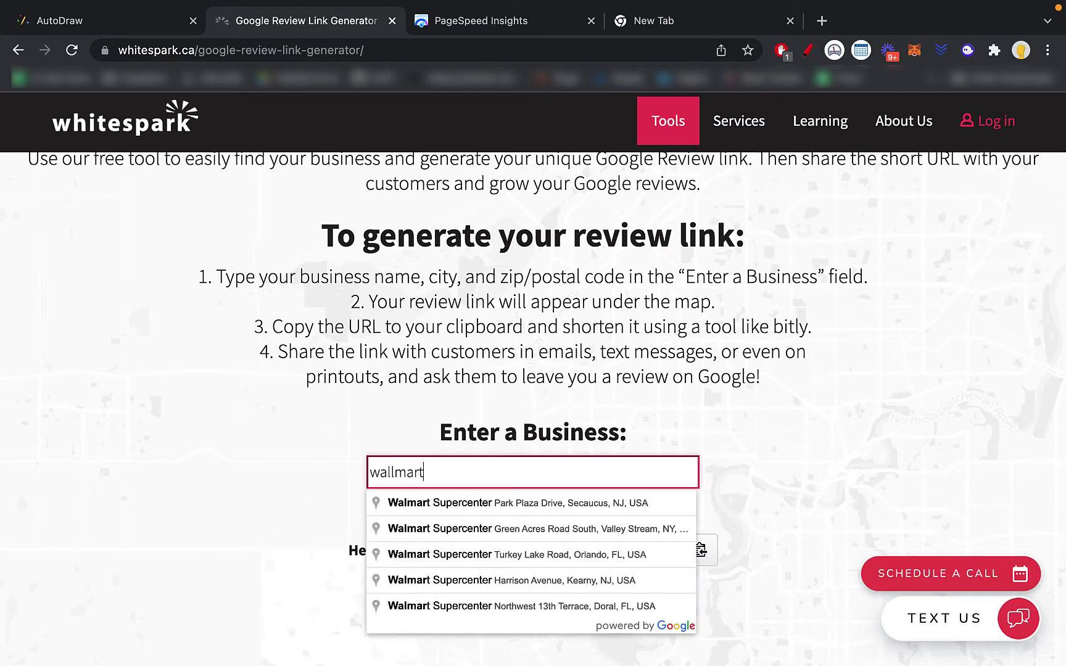
pyautogui.write('t')
# - Choose the Walmart Supercenter on Park Plaza Drive and copy its generated review link
pyautogui.click(522, 493)
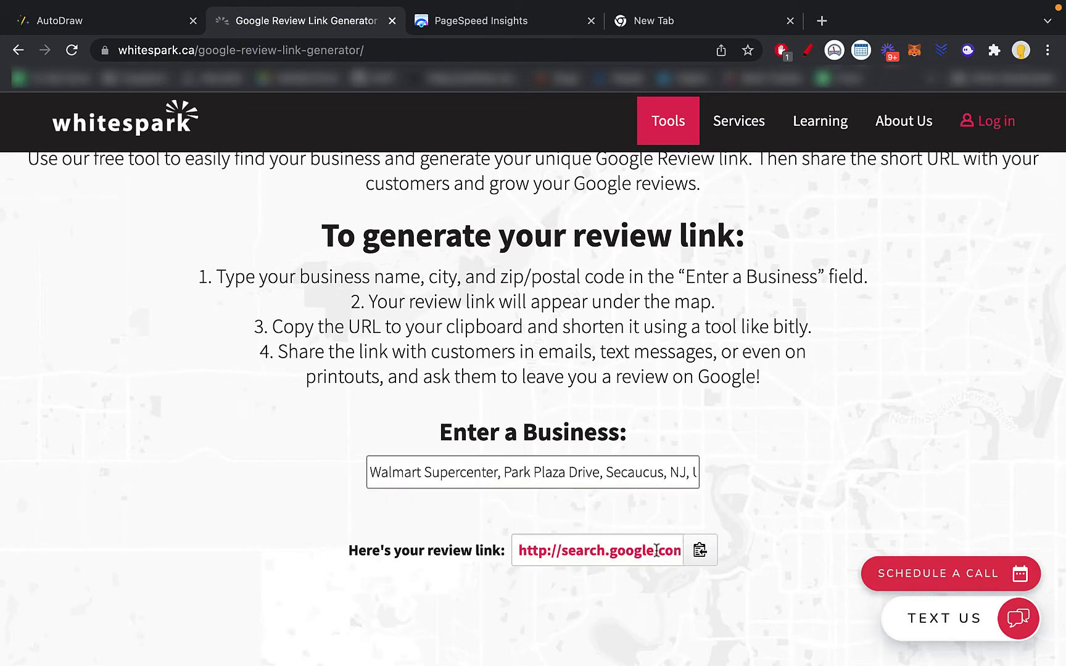
pyautogui.click(641, 554)
pyautogui.rightClick(641, 554)
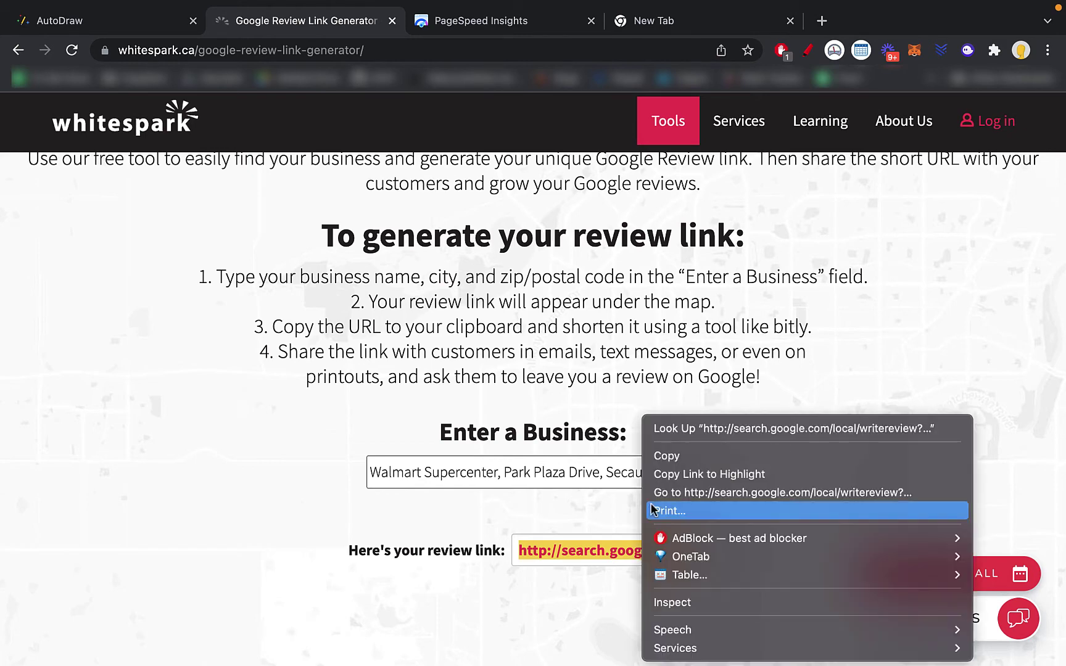
pyautogui.click(671, 461)
# - Open the copied Walmart review link in the PageSpeed Insights tab
pyautogui.click(468, 24)
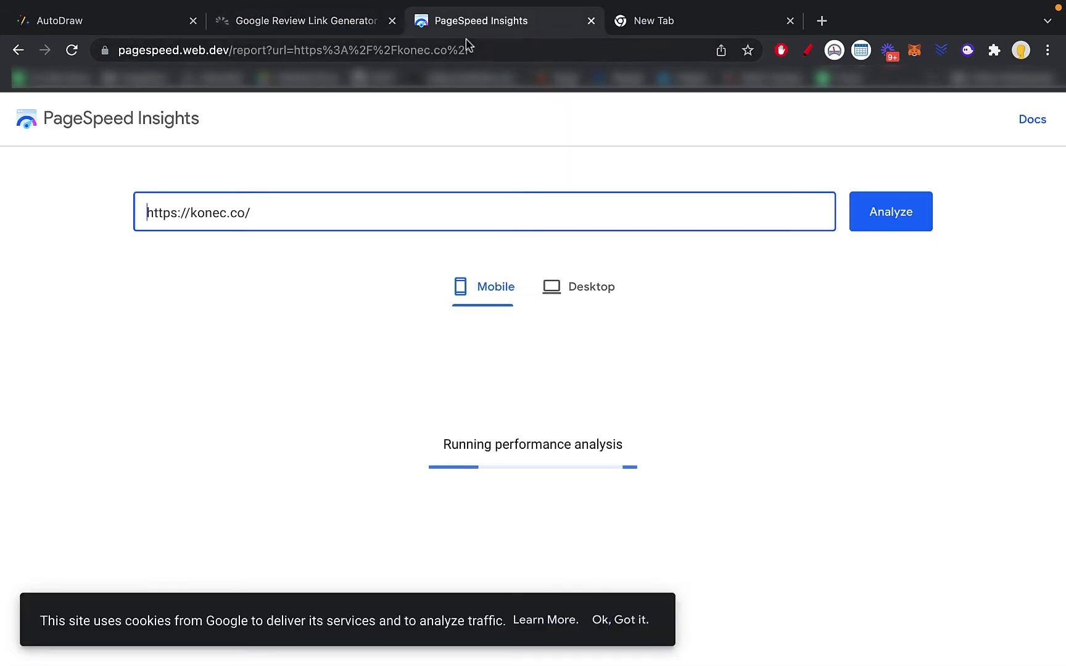
pyautogui.hotkey('ctrl', 'r')
pyautogui.click(467, 43)
pyautogui.hotkey('ctrl', 'v')
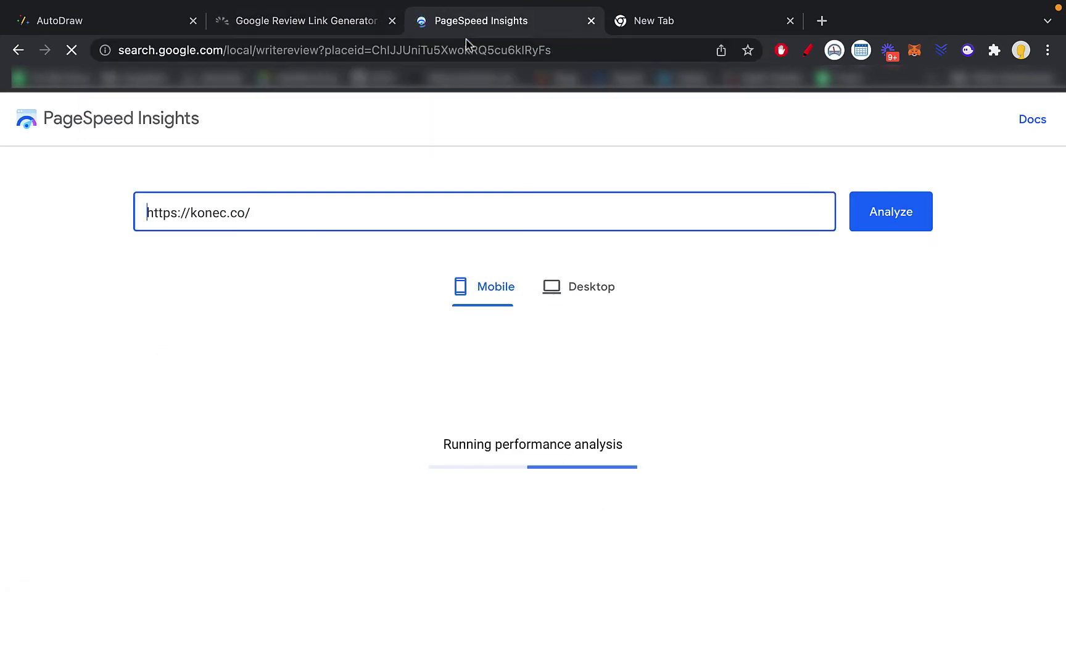
pyautogui.press('Return')
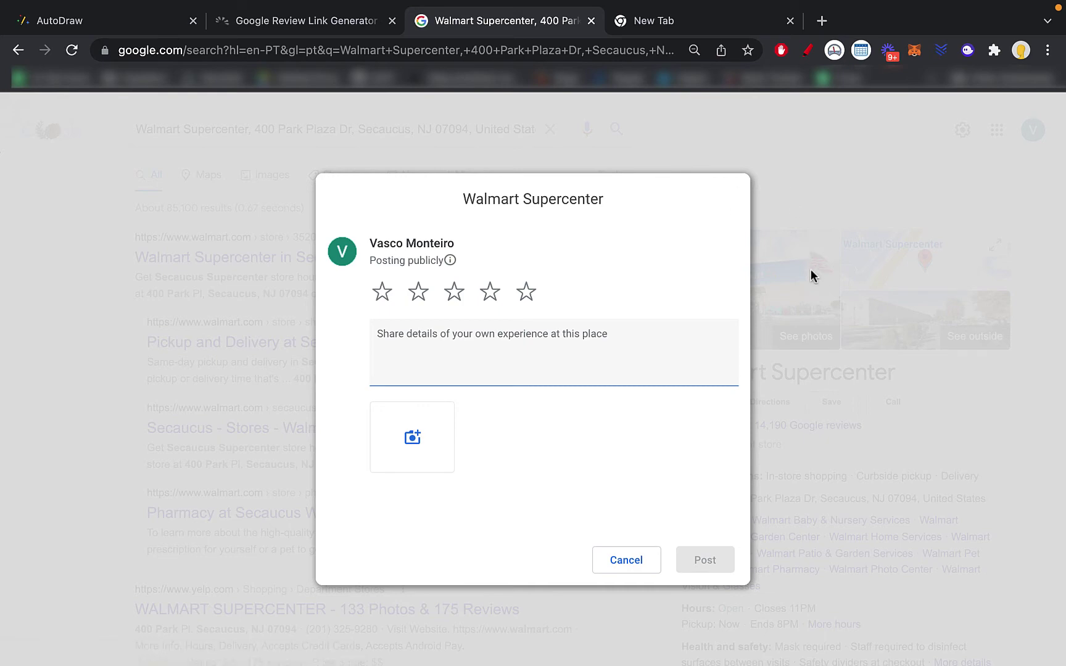
# - Browse Walmart Supercenter's Google reviews and reach its write-a-review form
pyautogui.click(802, 248)
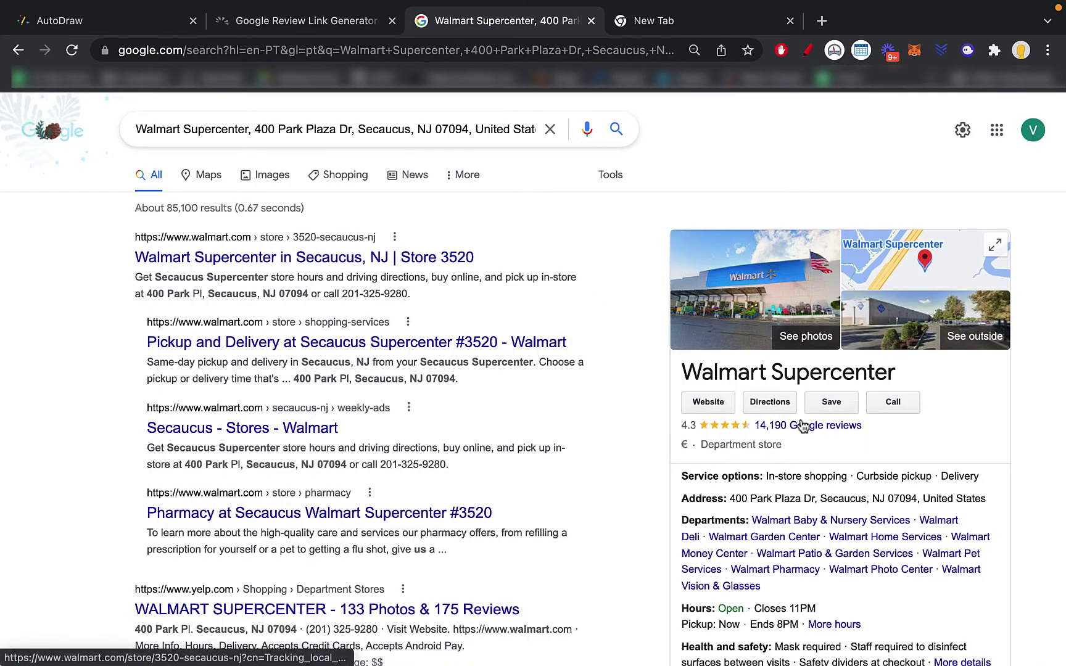
pyautogui.scroll(-1, 802, 425)
pyautogui.click(780, 392)
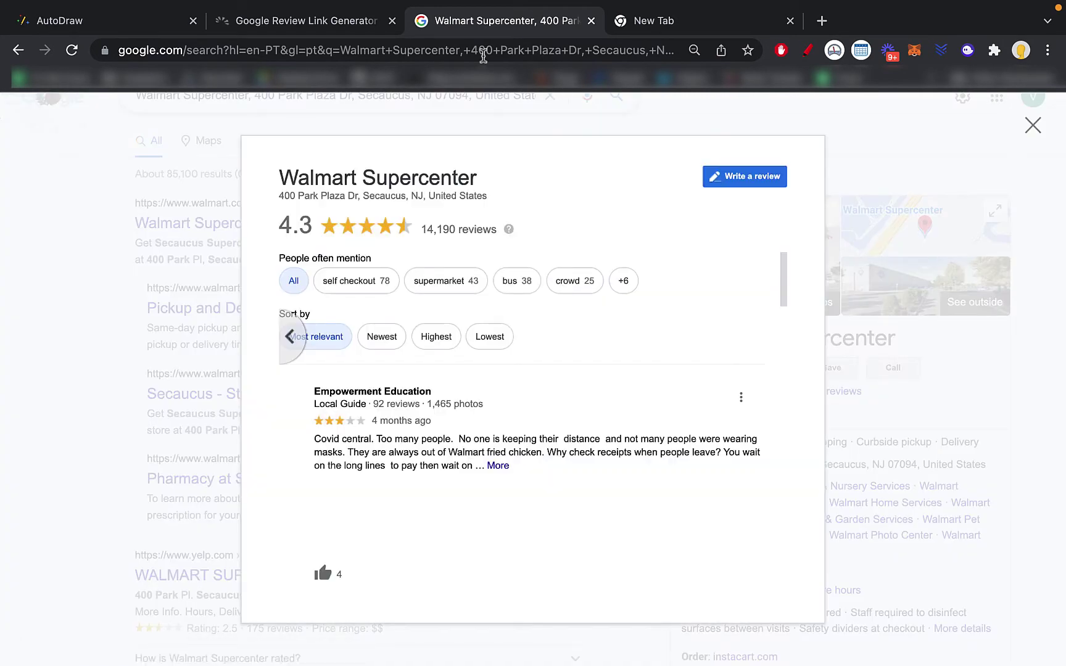
pyautogui.hotkey('ctrl', 'shift', 'Tab')
pyautogui.click(658, 546)
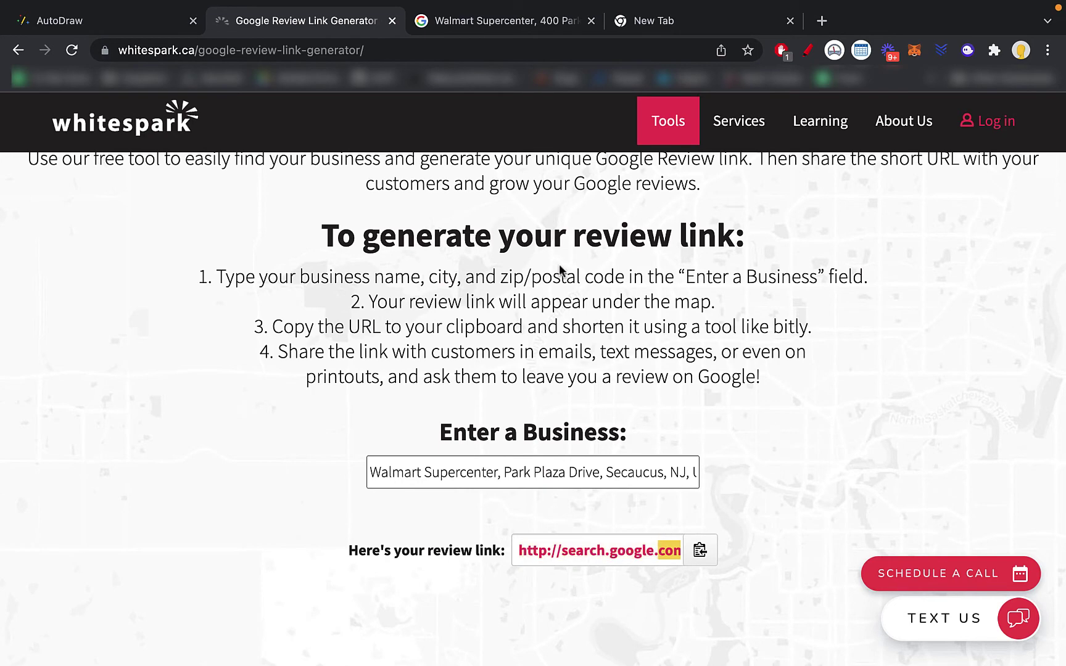
pyautogui.click(488, 25)
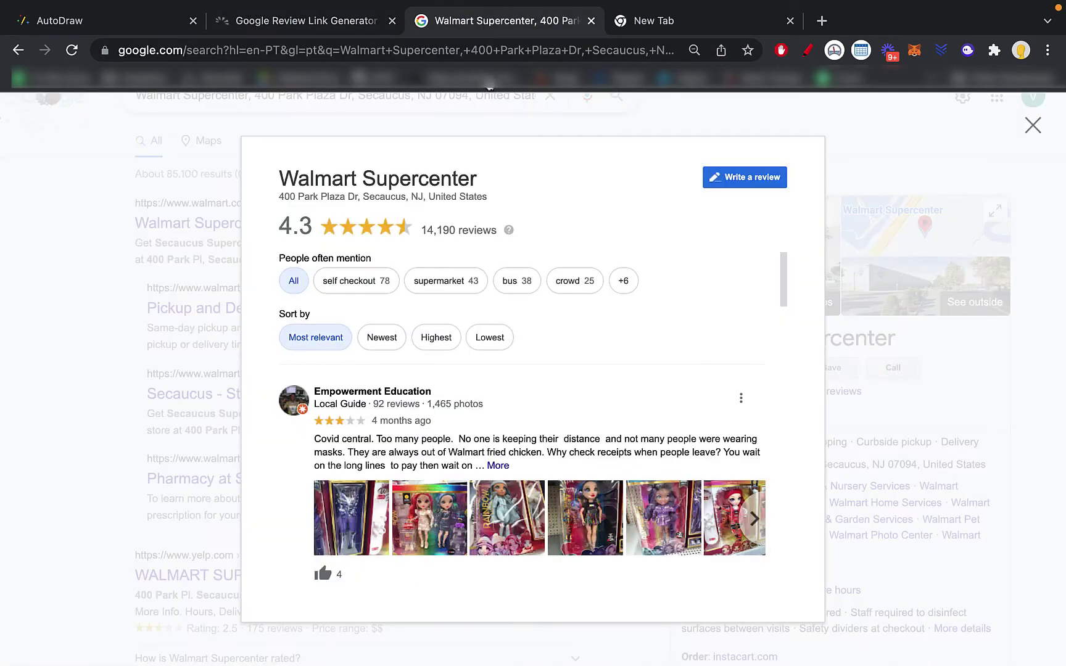
pyautogui.click(720, 182)
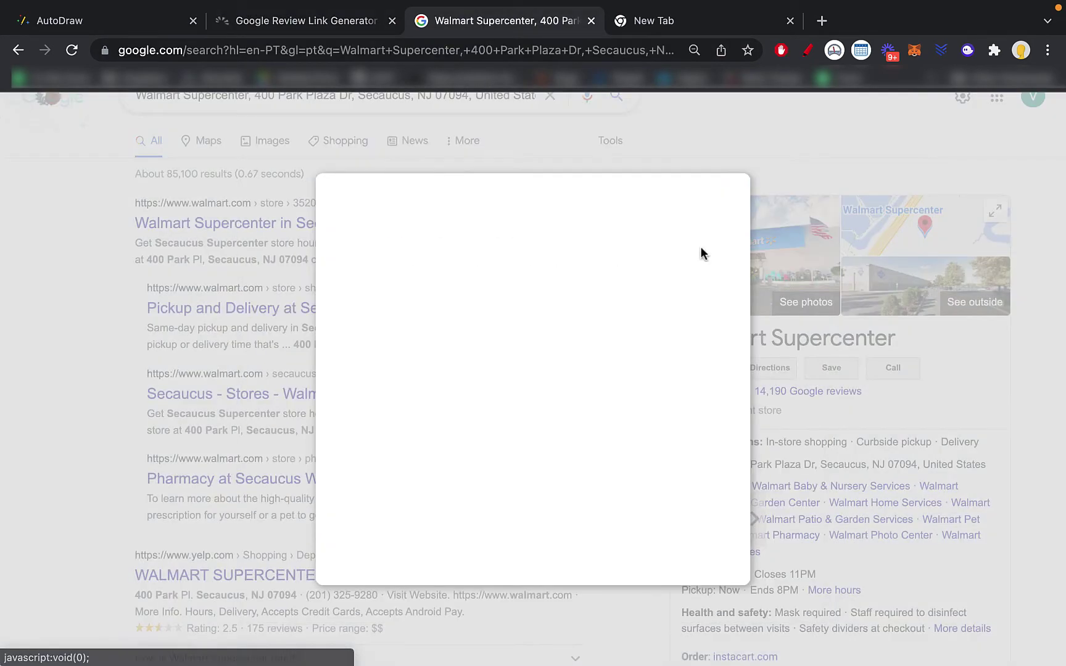
pyautogui.click(307, 18)
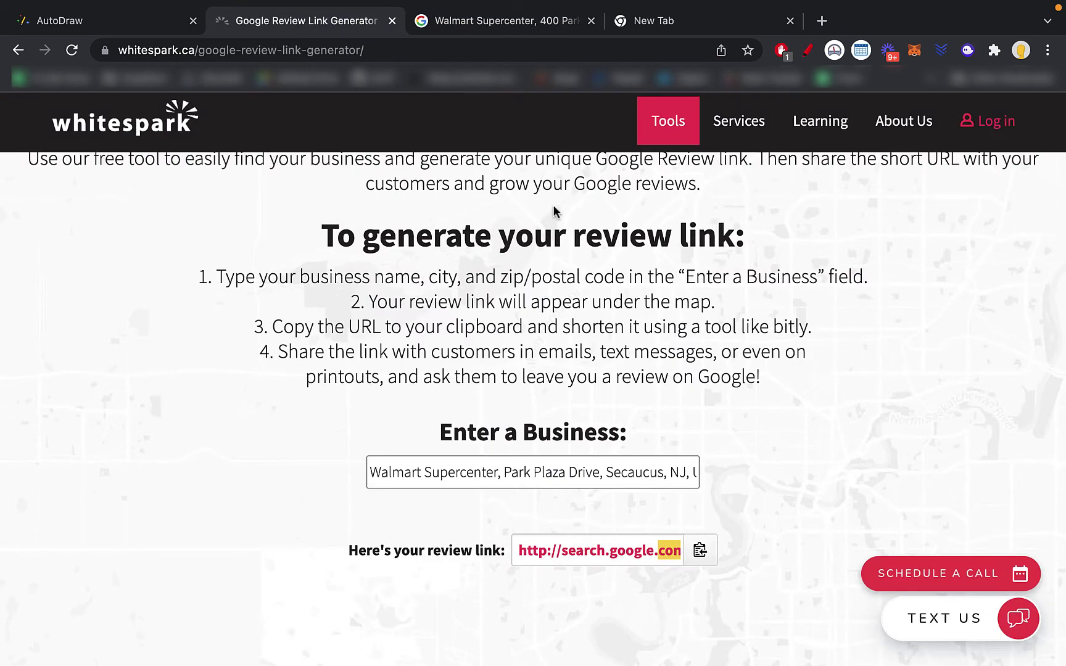
# - Search Google for 'google rich text results' to reach the Rich Results Test
pyautogui.click(314, 48)
pyautogui.write('google ')
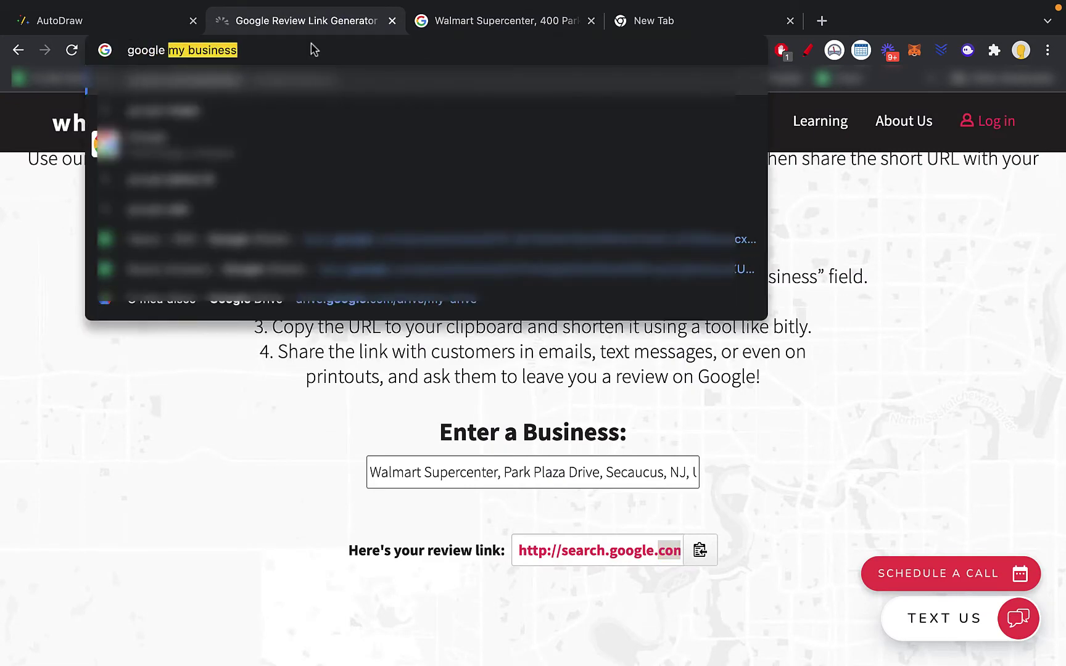
pyautogui.write('rich te')
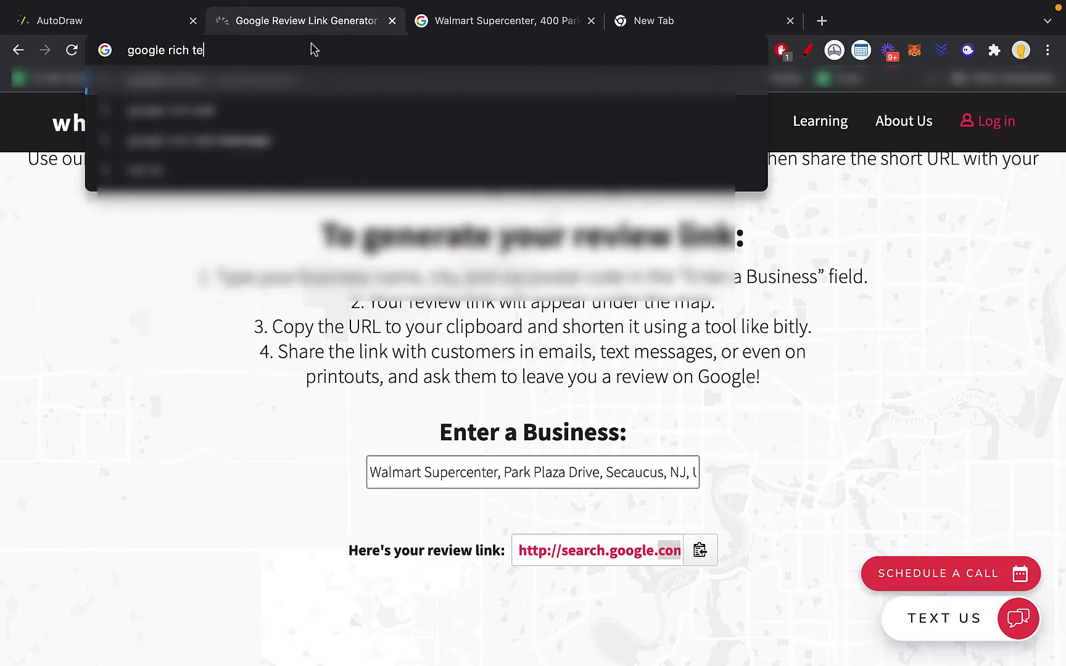
pyautogui.write('xt resu')
pyautogui.press('Return')
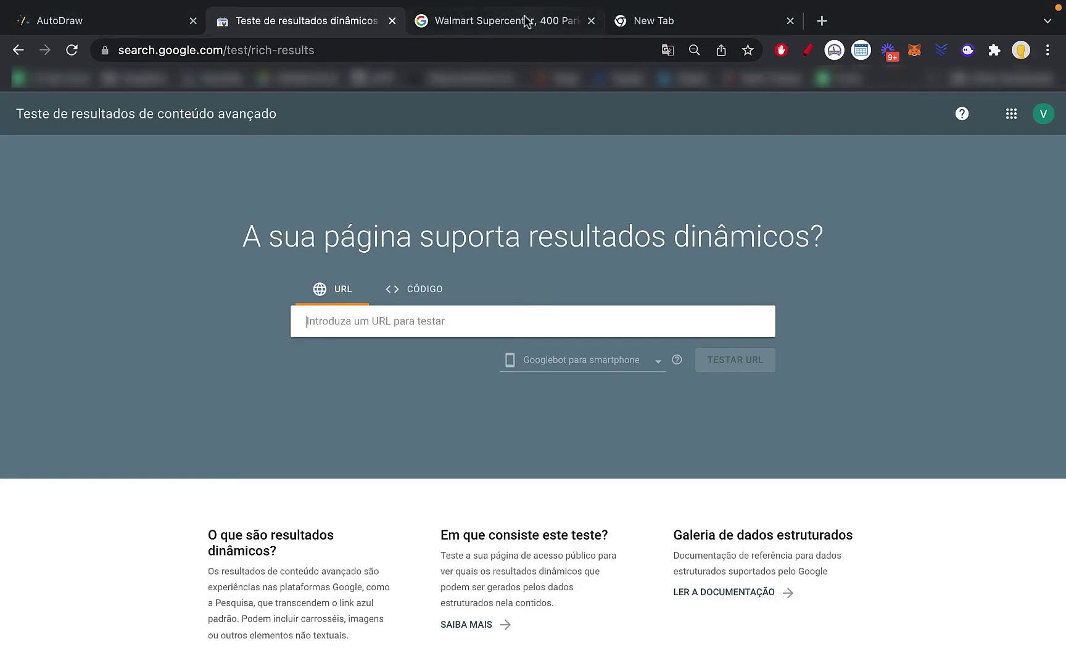
# - Close the Walmart write-review form and Google reviews panel
pyautogui.click(524, 19)
pyautogui.click(813, 225)
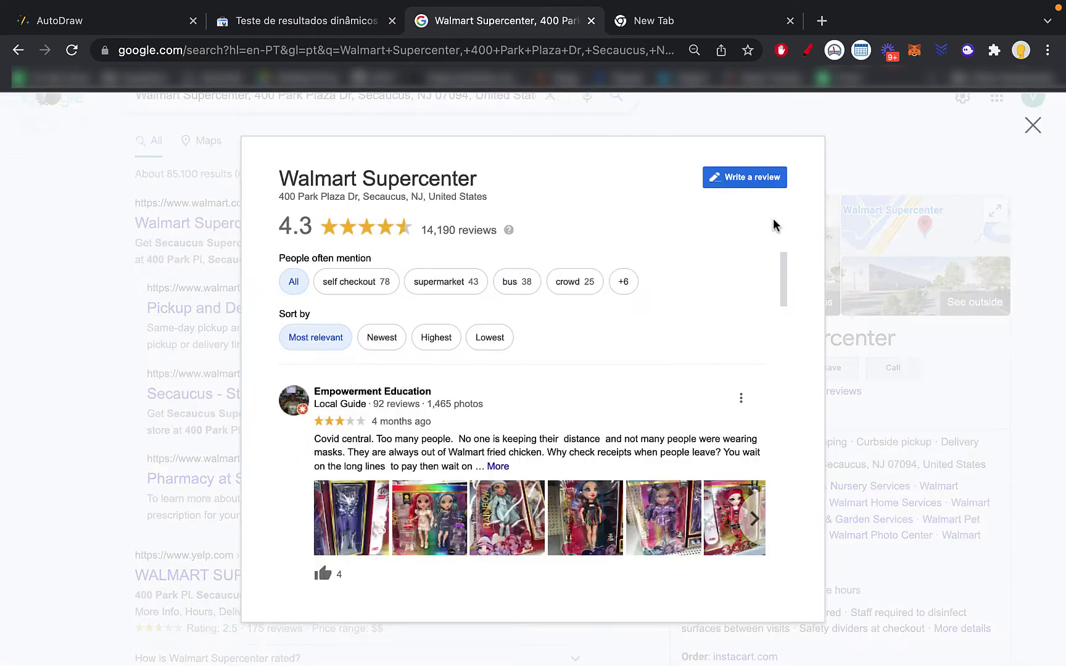
pyautogui.click(878, 113)
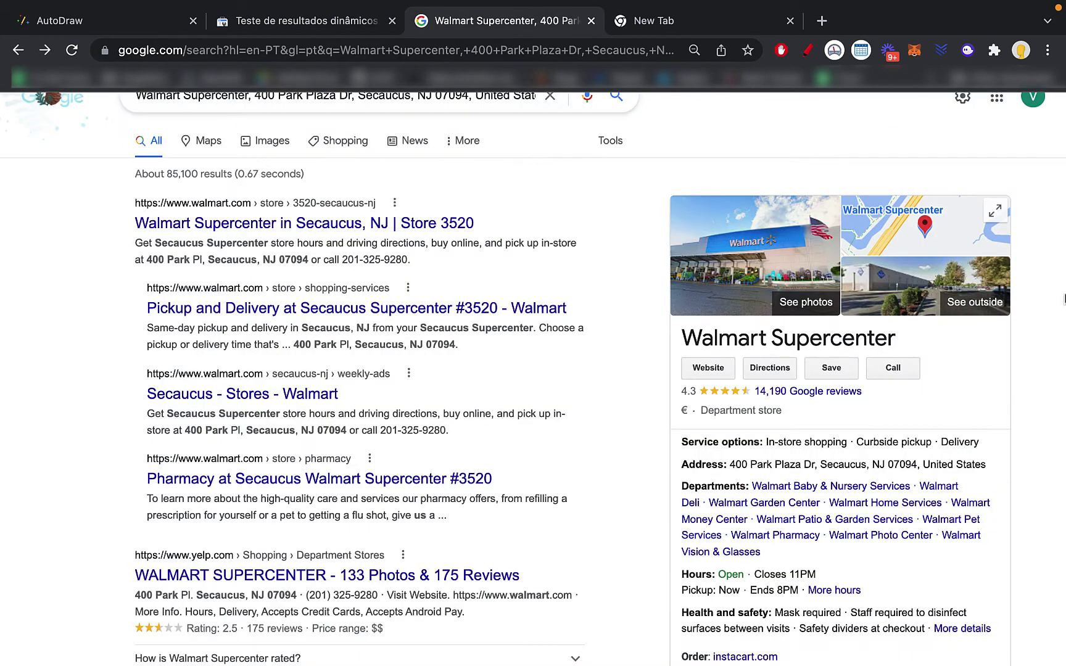
pyautogui.scroll(2, 430, 396)
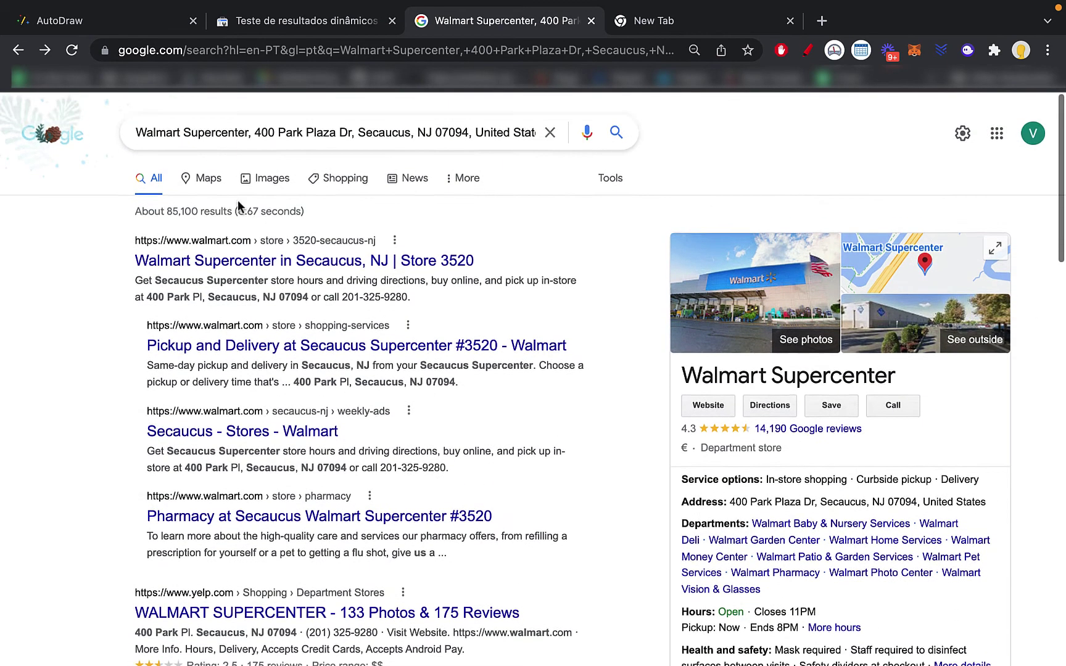
# - Search Google for 'buy shoes online', accepting the corrected spelling
pyautogui.tripleClick(224, 137)
pyautogui.write('bu')
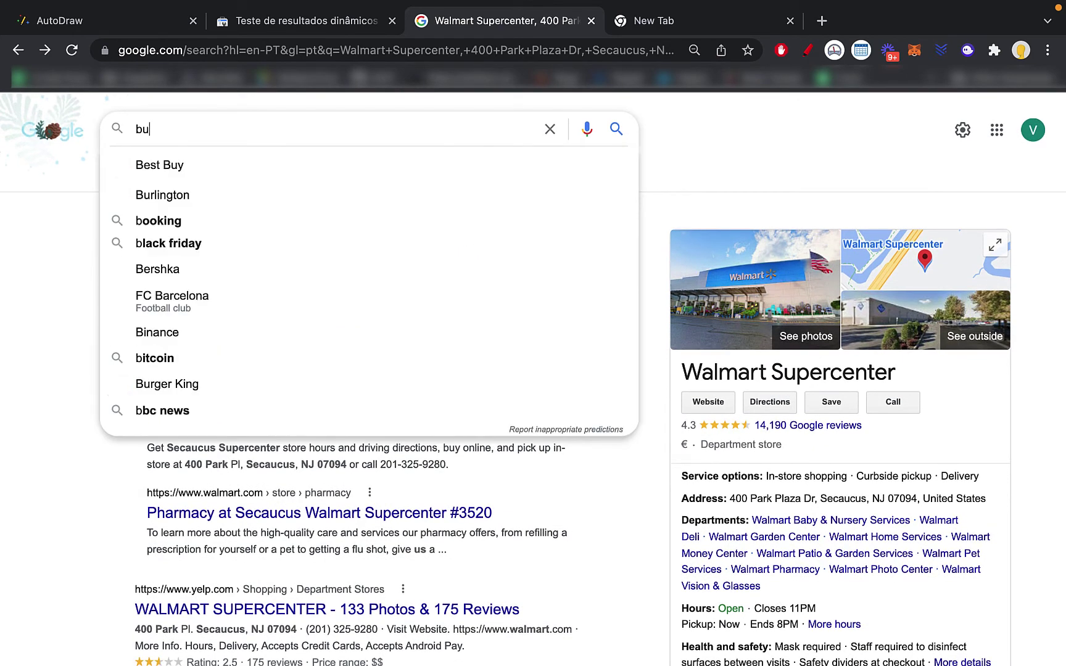
pyautogui.write('y shoes onilne')
pyautogui.press('Return')
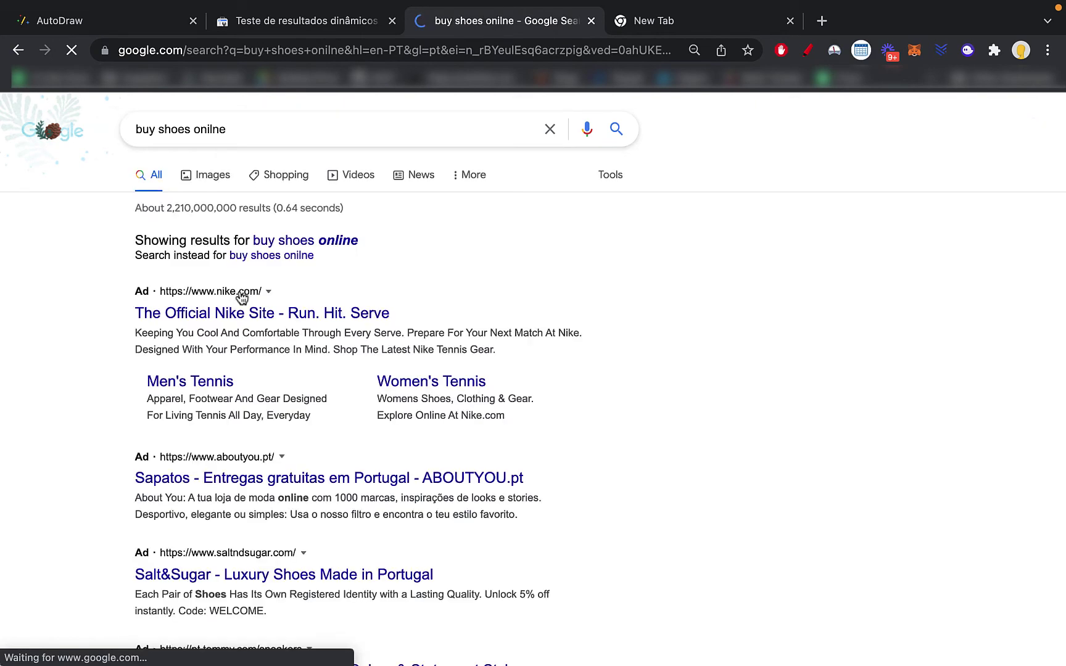
pyautogui.click(330, 247)
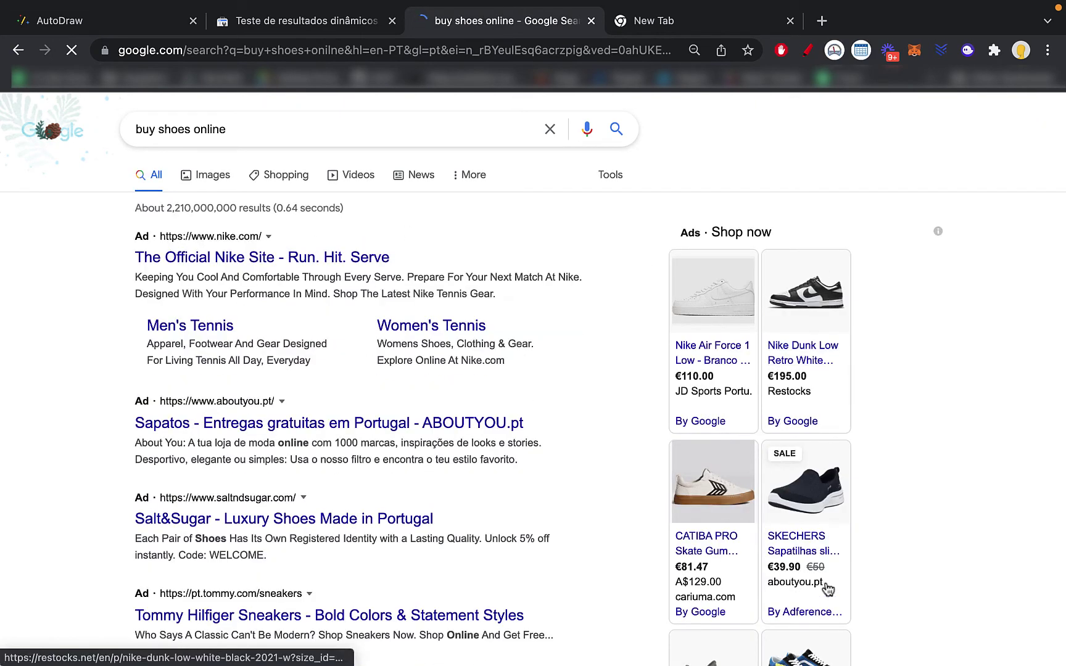
pyautogui.scroll(-2, 699, 269)
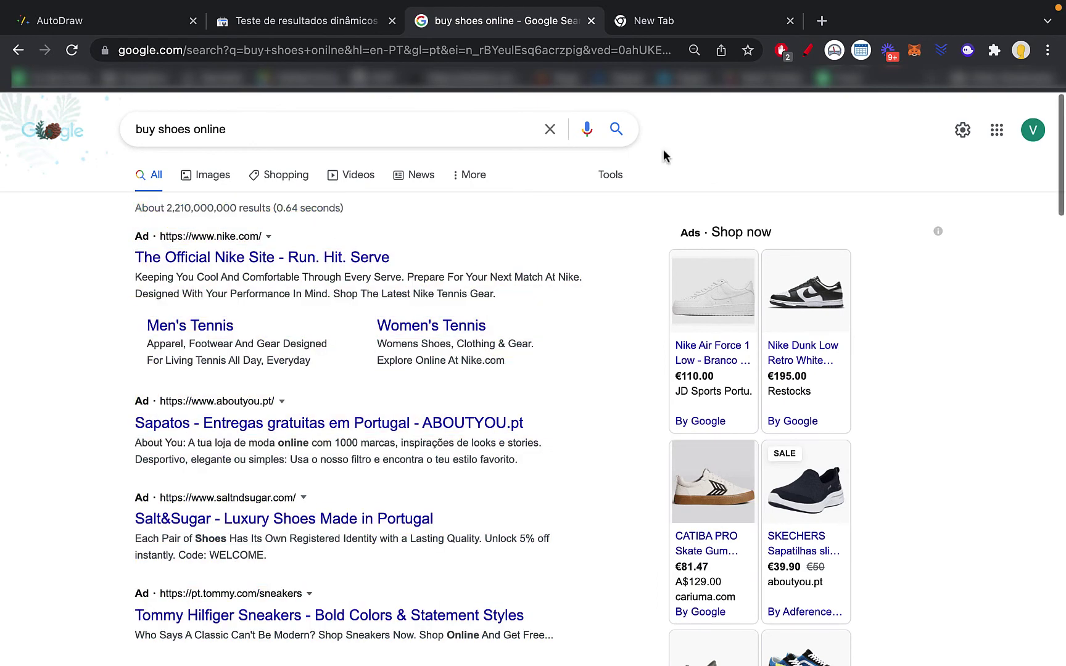
# - Mark the first ad with red annotations, then clear them and scroll the results
pyautogui.click(808, 50)
pyautogui.moveTo(133, 196)
pyautogui.mouseDown()
pyautogui.moveTo(299, 265)
pyautogui.moveTo(187, 184)
pyautogui.moveTo(213, 253)
pyautogui.mouseUp()
pyautogui.moveTo(390, 182); pyautogui.dragTo(390, 229)
pyautogui.click(1003, 259)
pyautogui.scroll(-5, 275, 158)
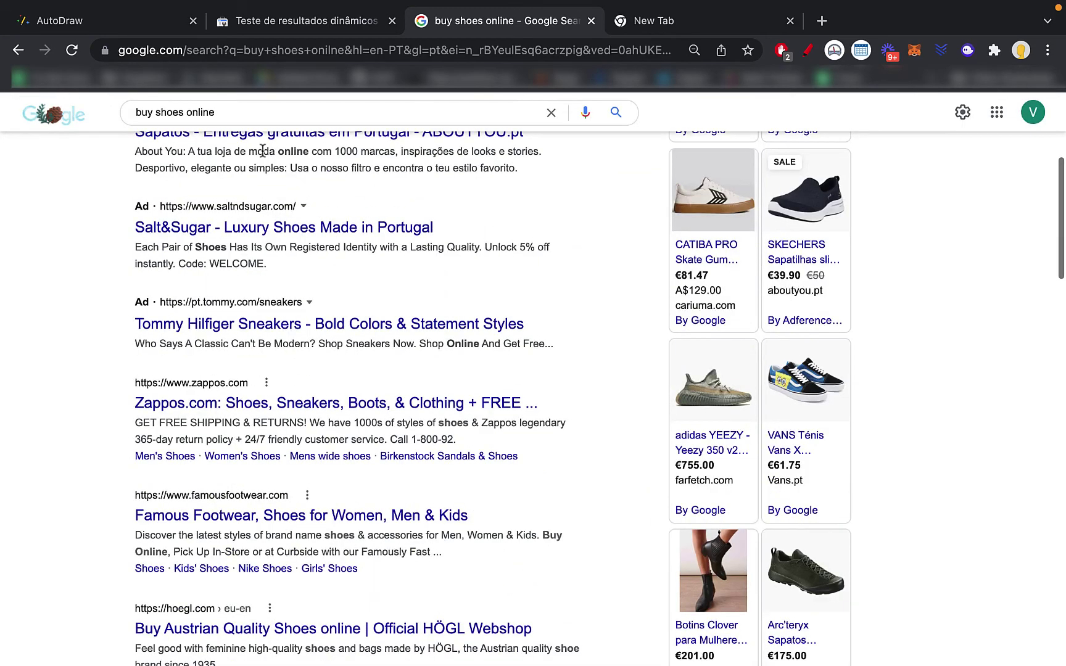
pyautogui.scroll(-10, 317, 405)
pyautogui.scroll(15, 318, 403)
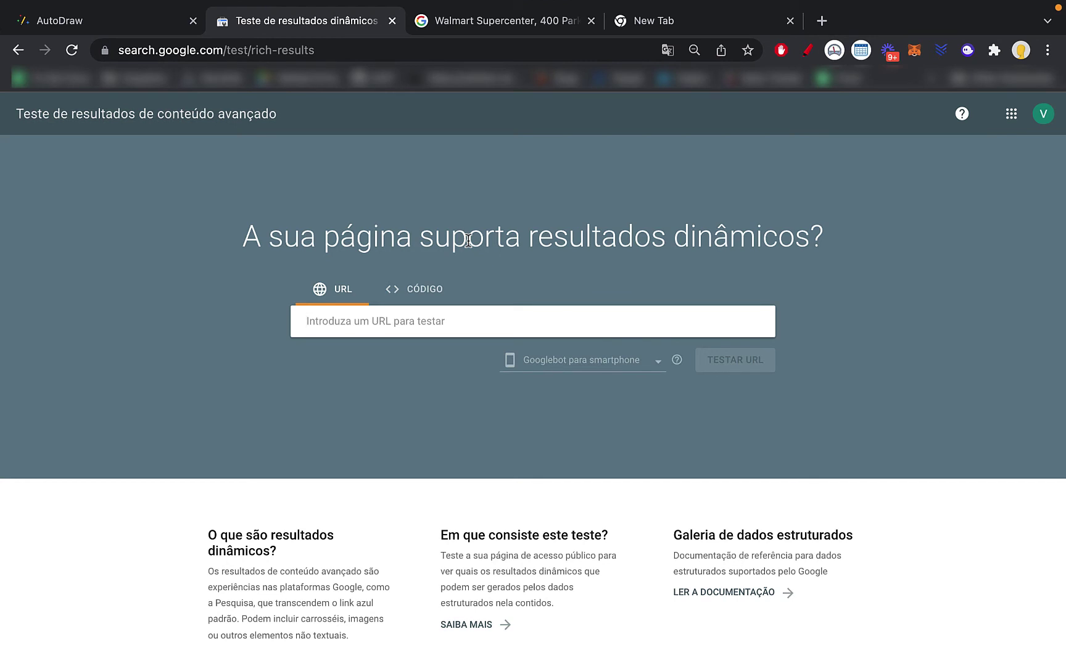
# - Start a Rich Results test on konec.co, then cancel it
pyautogui.write('konec.co')
pyautogui.press('Return')
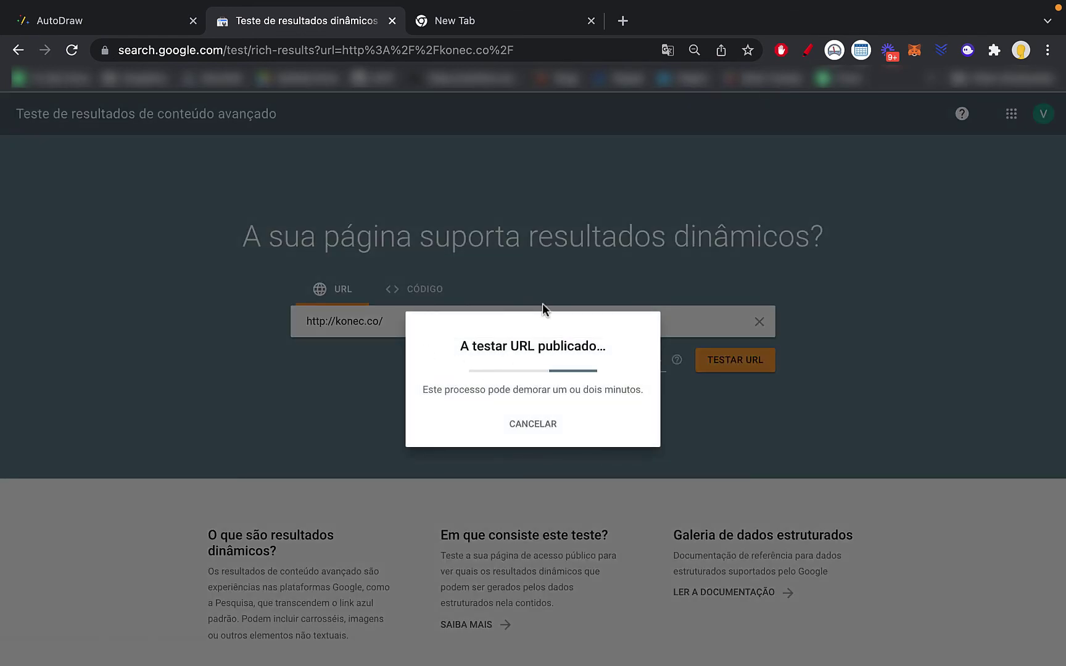
pyautogui.press('Escape')
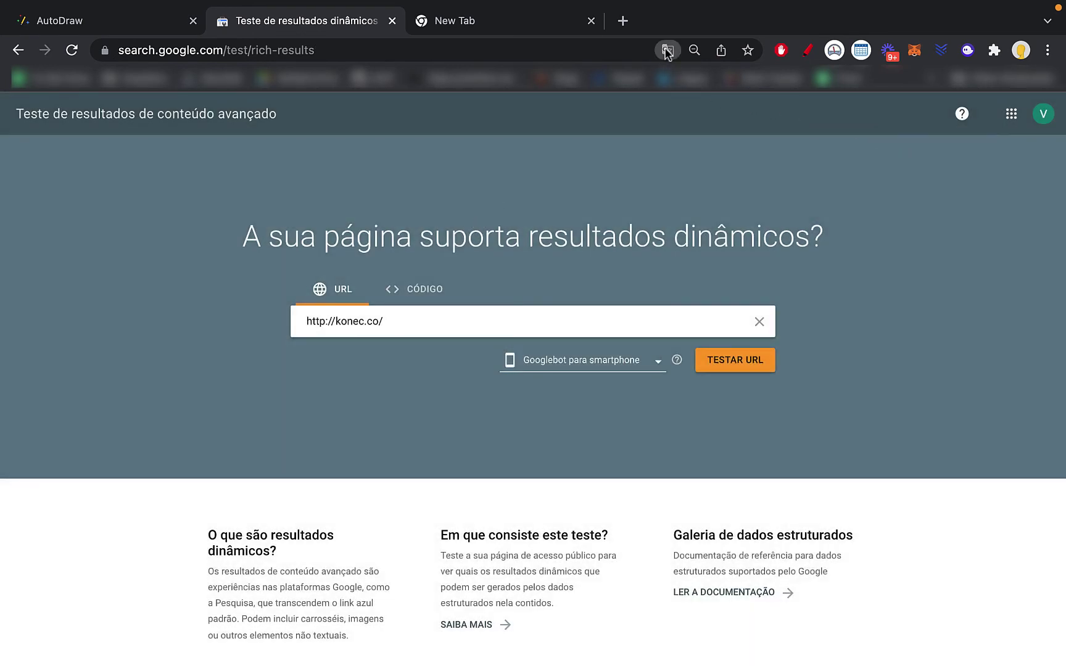
pyautogui.click(667, 50)
pyautogui.click(647, 81)
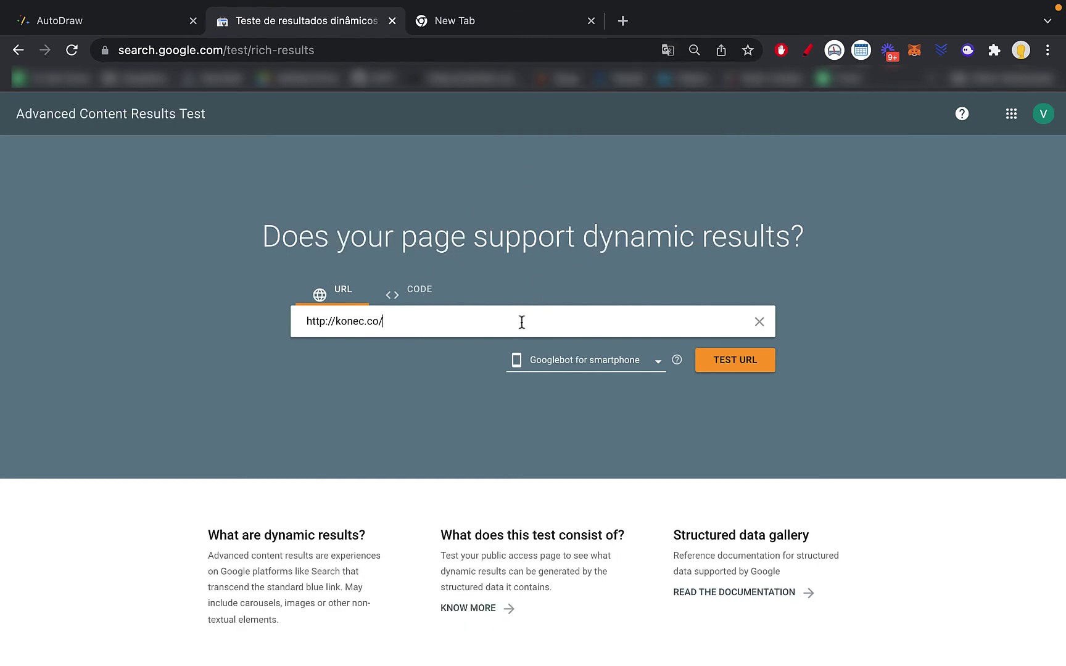
pyautogui.click(744, 371)
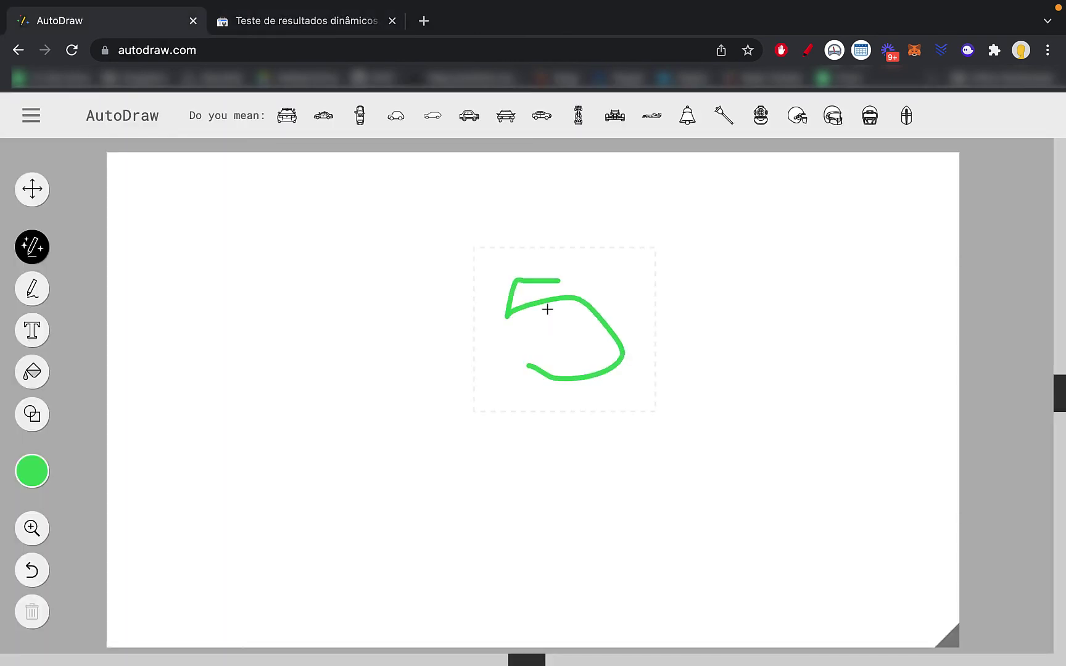
# - Drag one big green freehand stroke encircling the green 5 on the canvas
pyautogui.moveTo(457, 228)
pyautogui.mouseDown()
pyautogui.moveTo(661, 416)
pyautogui.moveTo(575, 206)
pyautogui.moveTo(441, 227)
pyautogui.mouseUp()
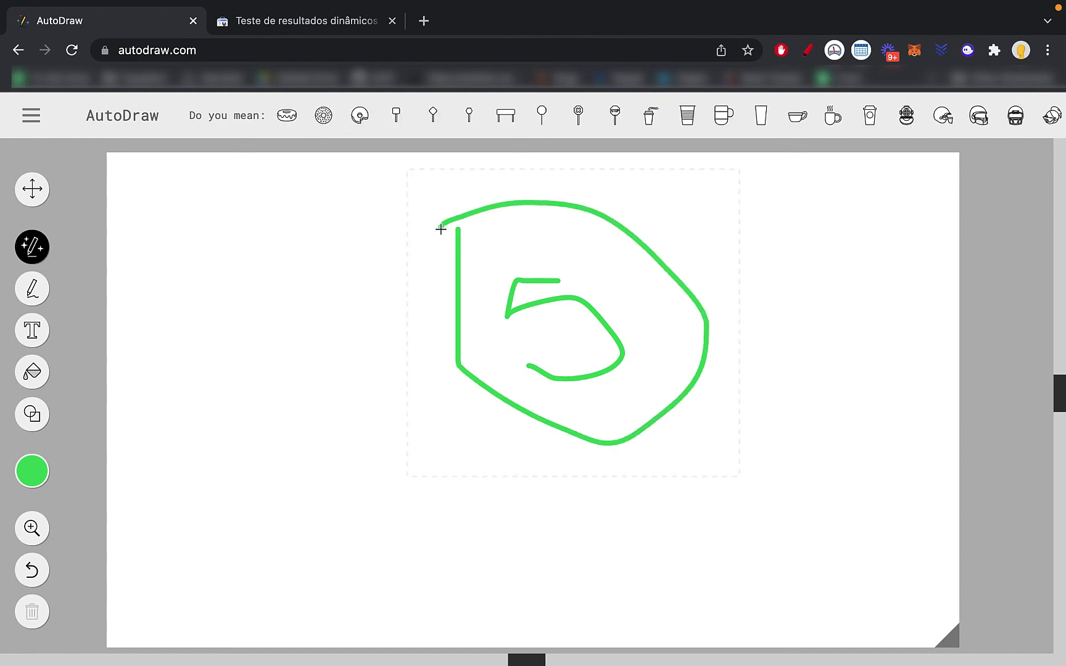